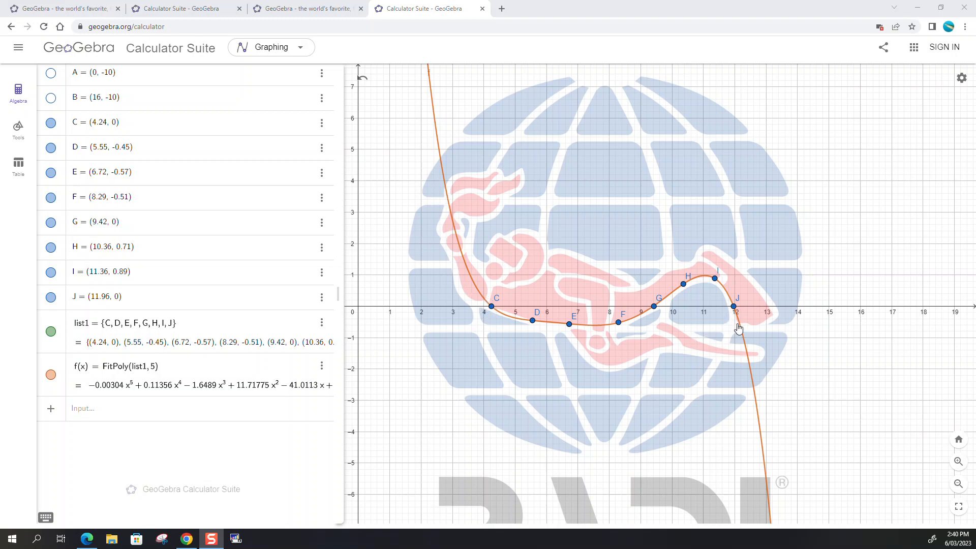
- Define g(x) as the function f restricted to x-values from 4.2 to 12.2, using the Function command
{"action": "left_click", "coordinate": [234, 421]}
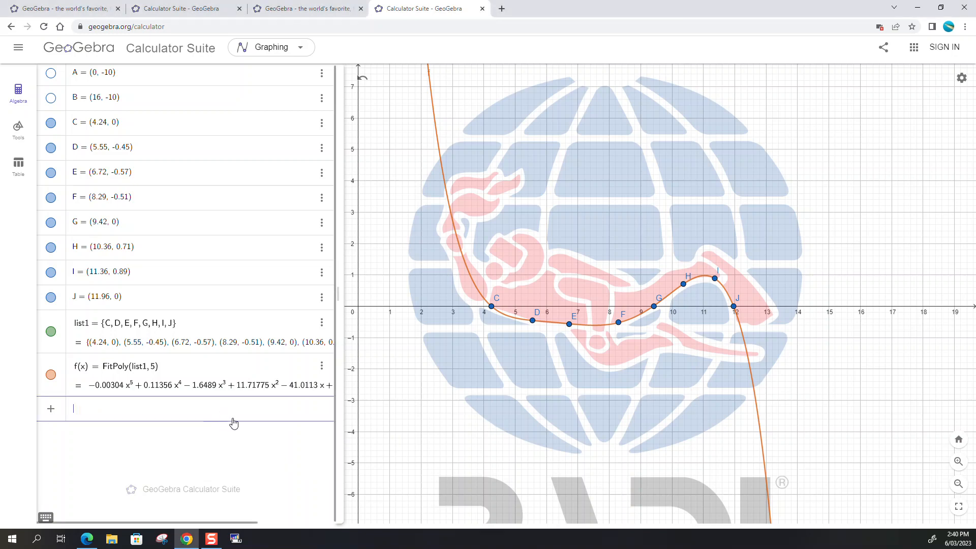
{"action": "type", "text": "g(x) = fun"}
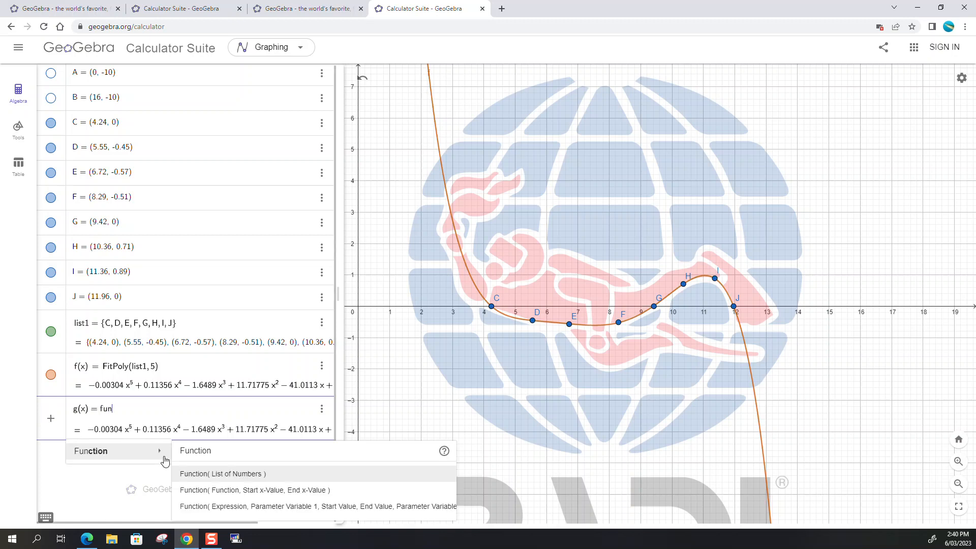
{"action": "mouse_move", "coordinate": [196, 452]}
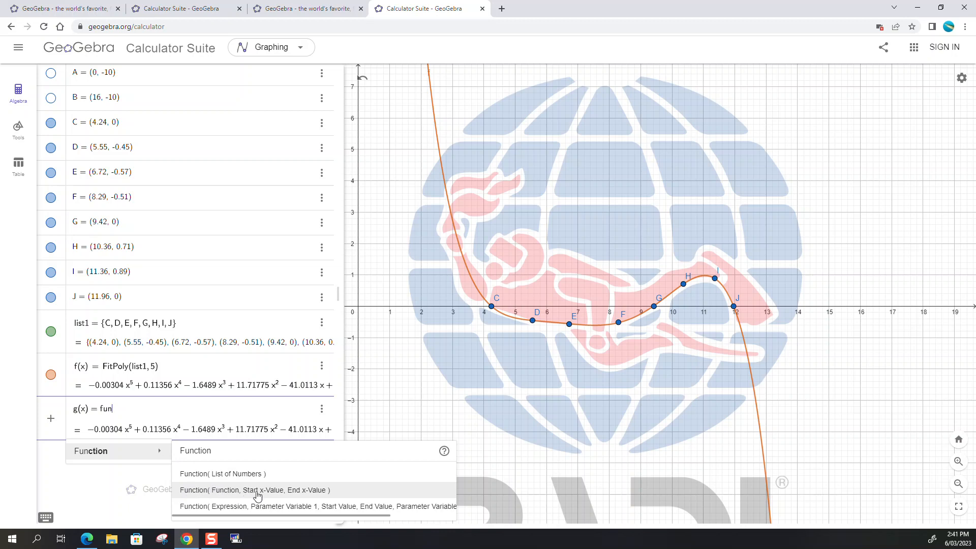
{"action": "left_click", "coordinate": [278, 492]}
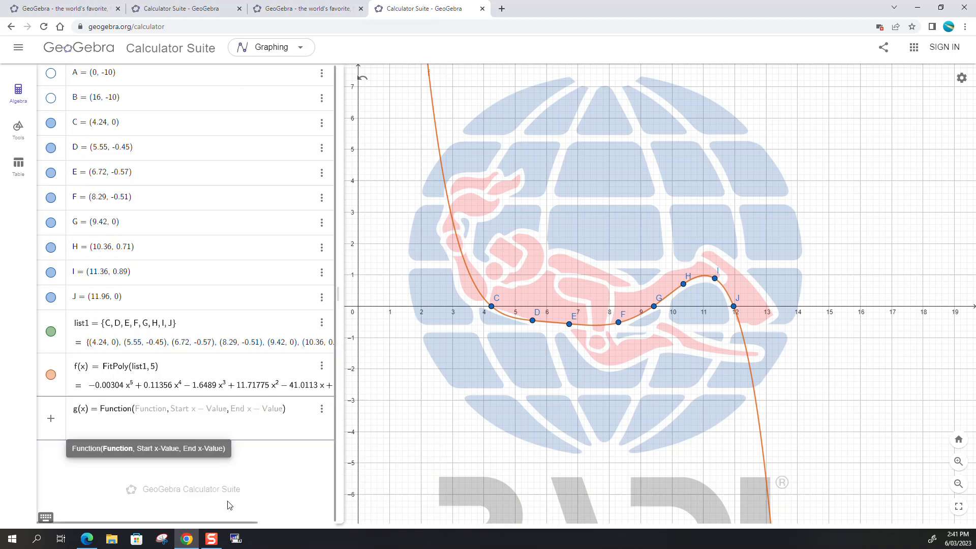
{"action": "type", "text": "f"}
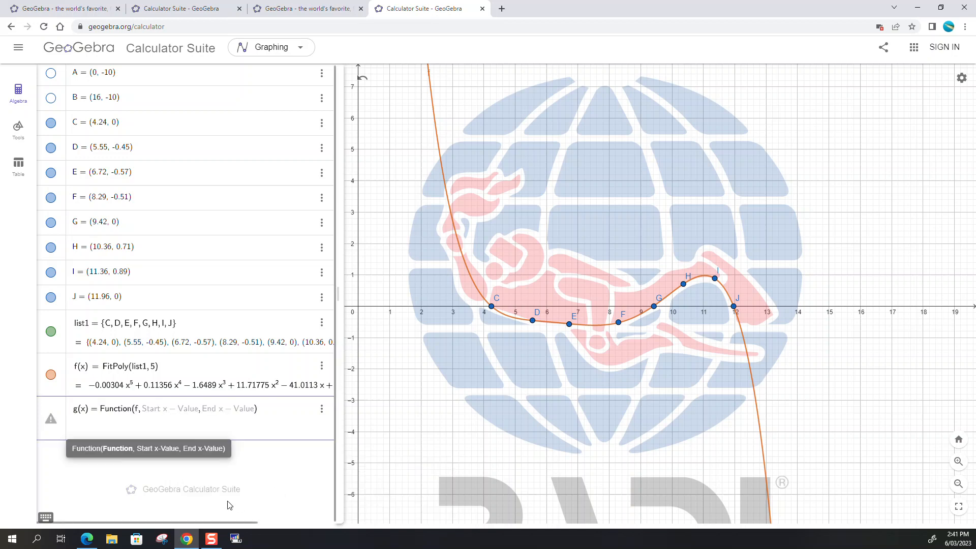
{"action": "type", "text": ","}
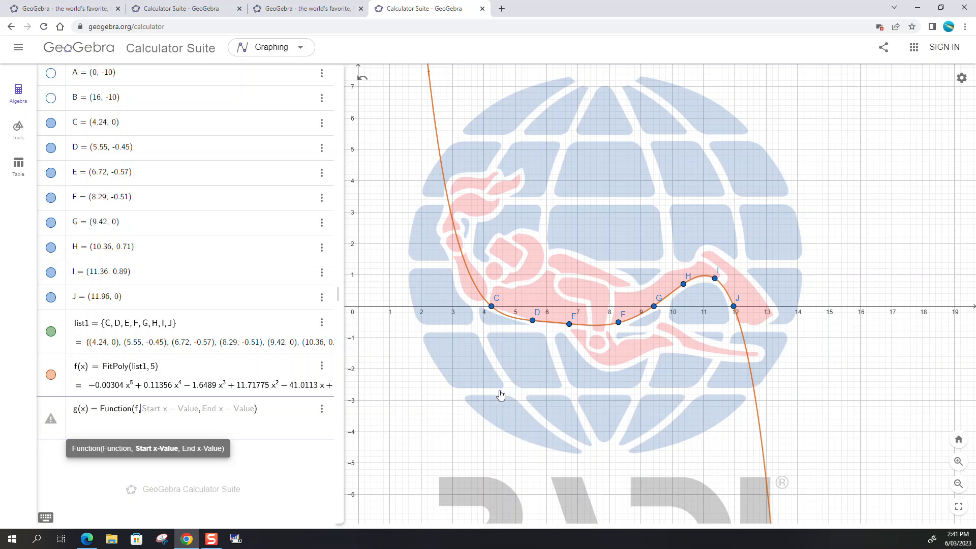
{"action": "type", "text": "4.2, "}
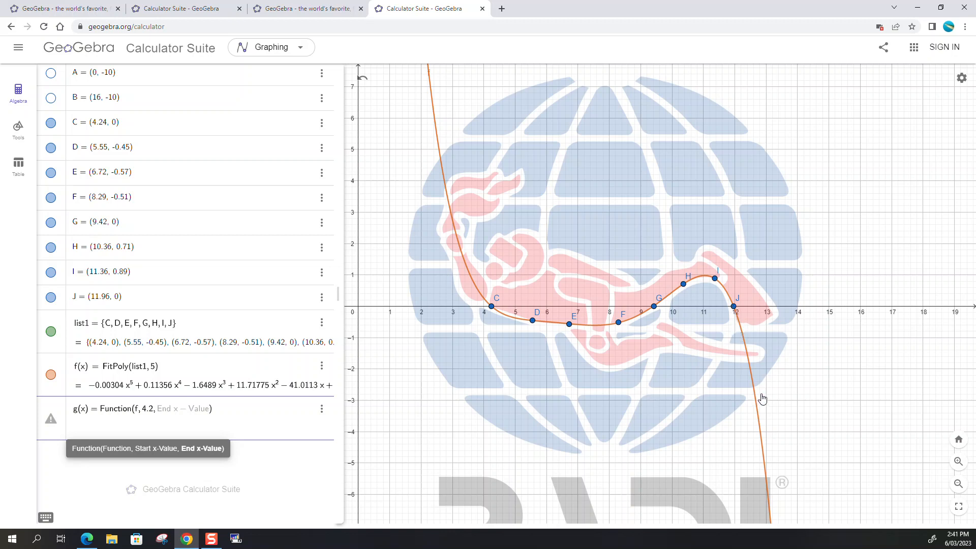
{"action": "type", "text": "12.2"}
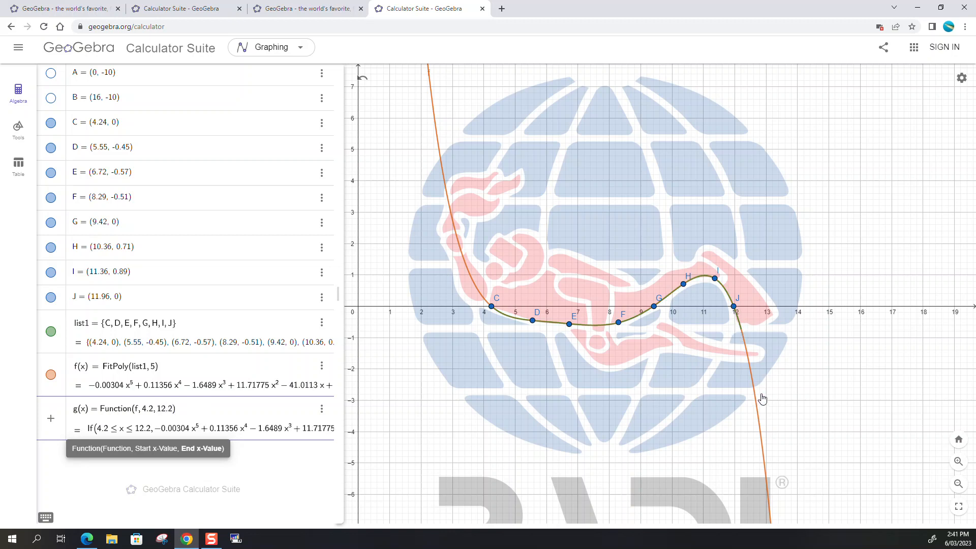
{"action": "key", "text": "Return"}
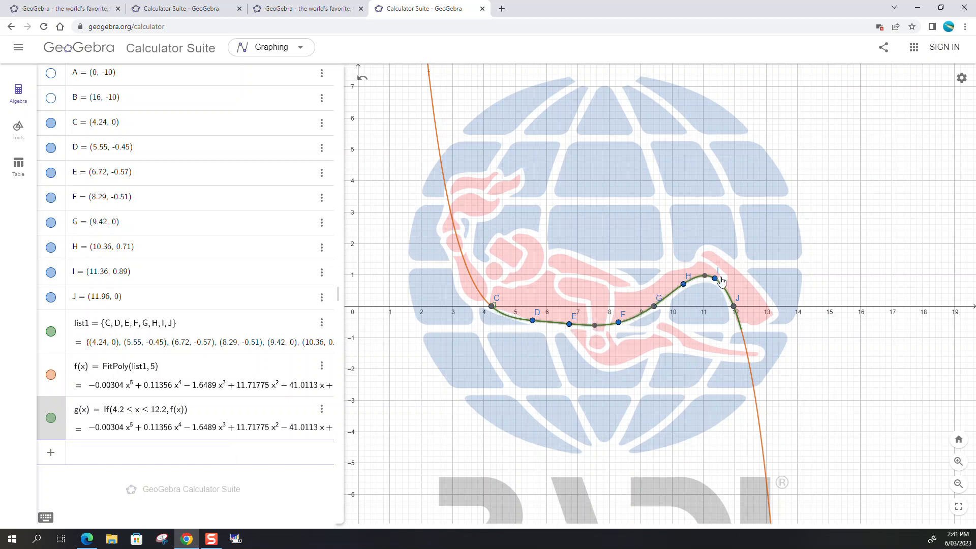
- Hide the original unrestricted polynomial f(x) from the graph and deselect the restricted curve
{"action": "left_click", "coordinate": [51, 375]}
{"action": "left_click", "coordinate": [50, 375]}
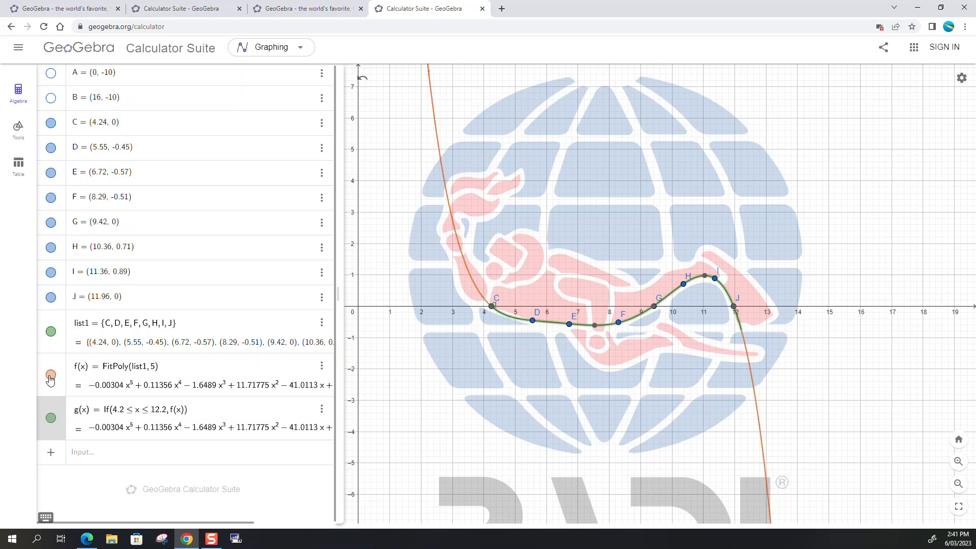
{"action": "left_click", "coordinate": [50, 375]}
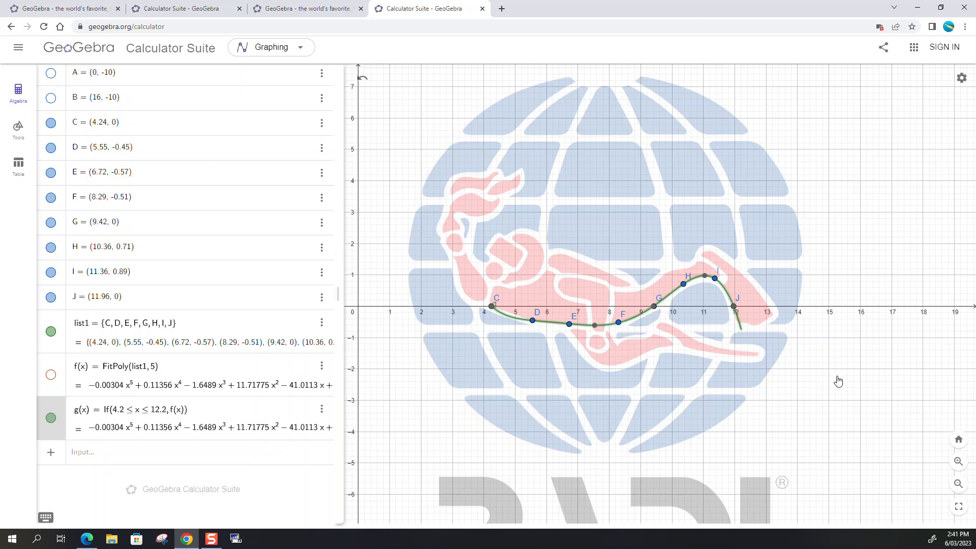
{"action": "left_click", "coordinate": [893, 217]}
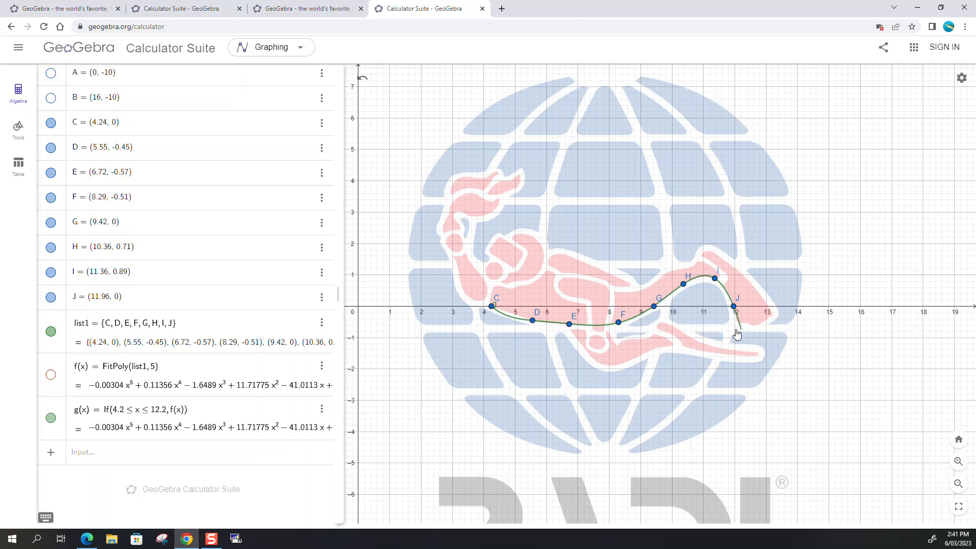
- Change the upper x-limit of g(x) to 12.1
{"action": "left_click", "coordinate": [162, 413]}
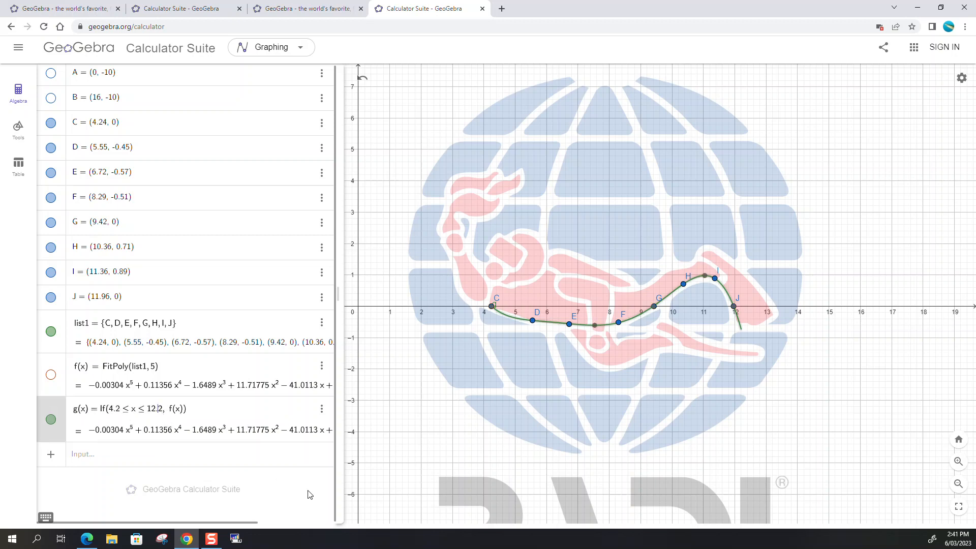
{"action": "key", "text": "Delete"}
{"action": "type", "text": "1"}
{"action": "key", "text": "Return"}
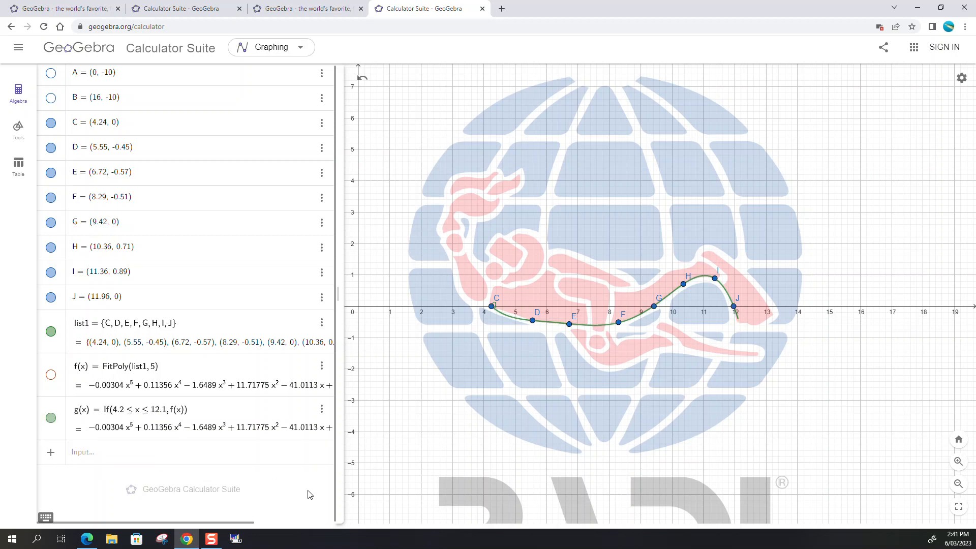
{"action": "left_click", "coordinate": [300, 456]}
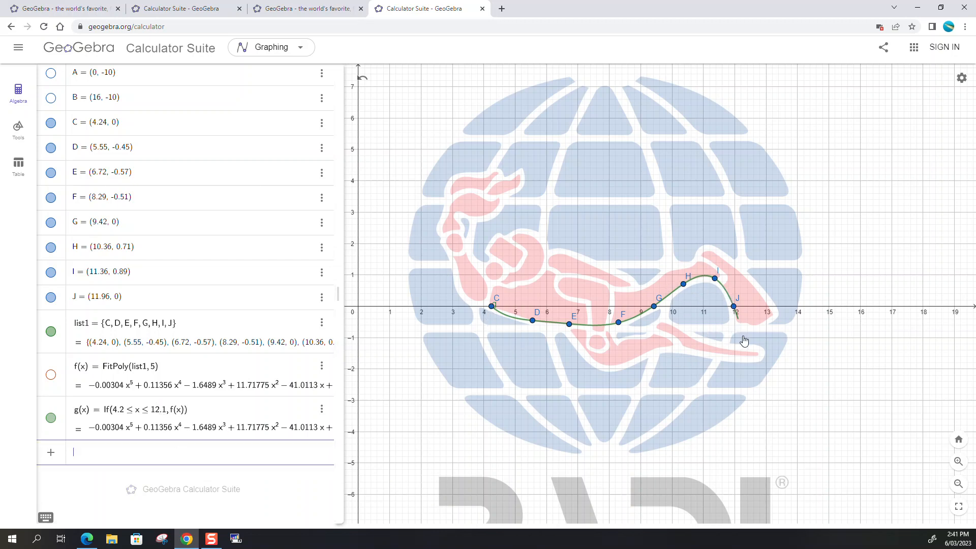
- Hide points C through J from the graph so only the restricted curve is drawn over the image
{"action": "left_click", "coordinate": [52, 125]}
{"action": "left_click", "coordinate": [50, 148]}
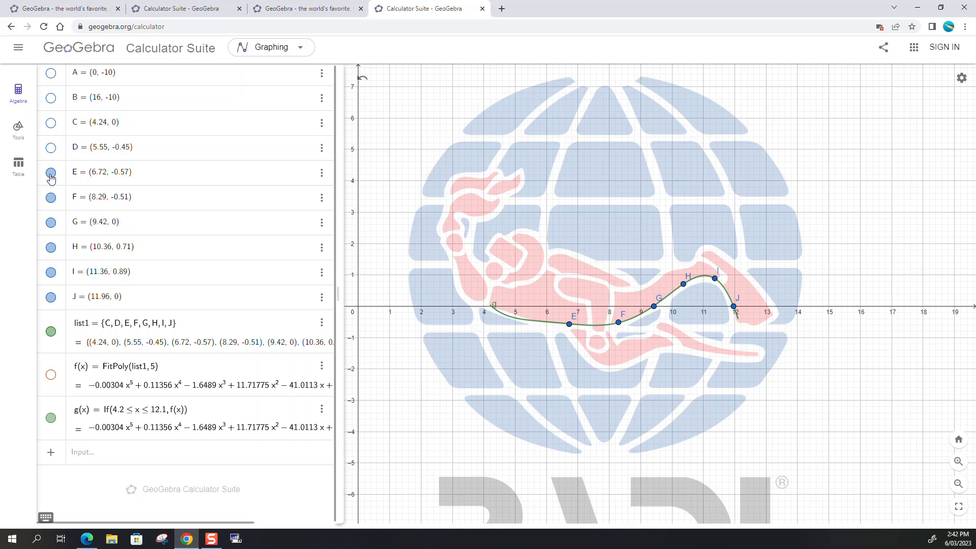
{"action": "left_click", "coordinate": [51, 173]}
{"action": "left_click", "coordinate": [51, 199]}
{"action": "left_click", "coordinate": [50, 226]}
{"action": "left_click", "coordinate": [53, 250]}
{"action": "left_click", "coordinate": [51, 297]}
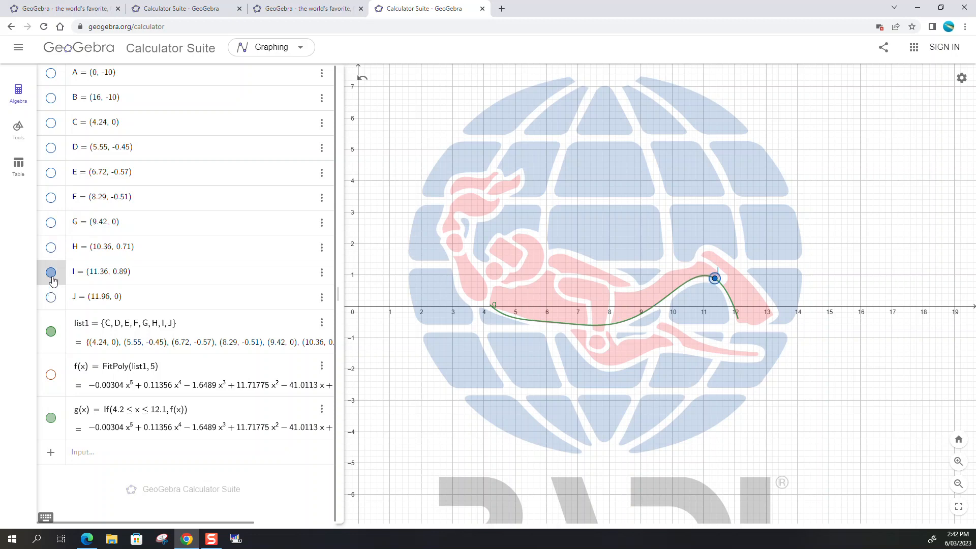
{"action": "left_click", "coordinate": [52, 274]}
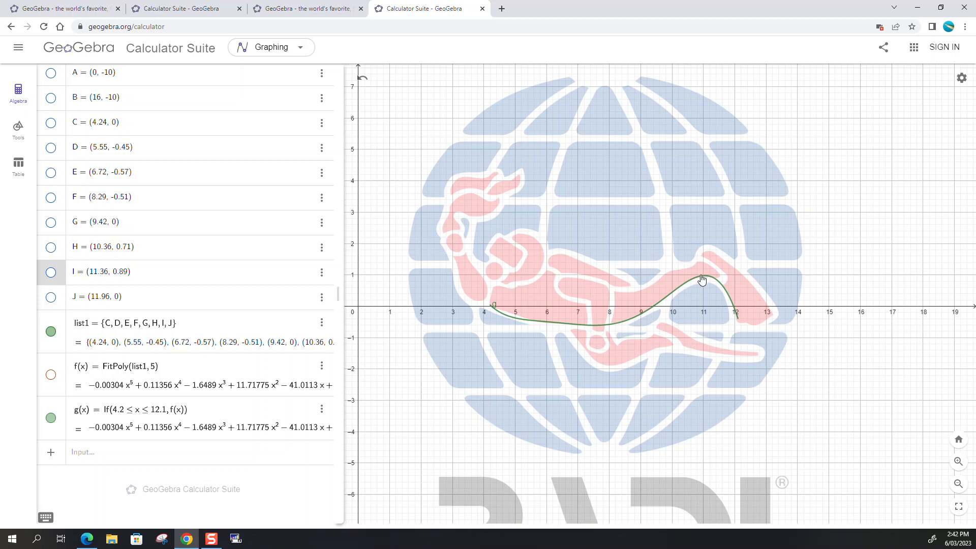
- Examine how closely the restricted curve follows the underside of the diver in the background image
{"action": "scroll", "coordinate": [706, 279], "scroll_direction": "up", "scroll_amount": 3}
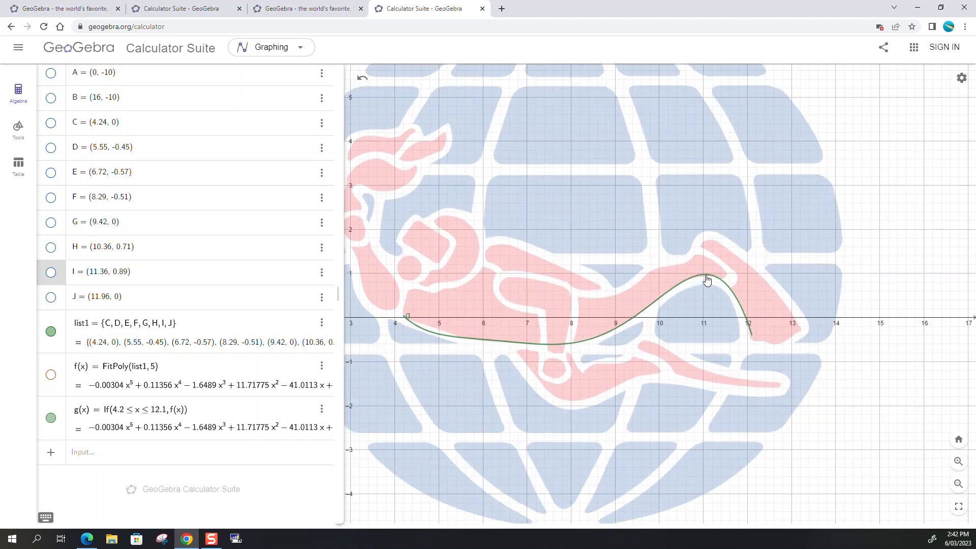
{"action": "scroll", "coordinate": [706, 280], "scroll_direction": "up", "scroll_amount": 5}
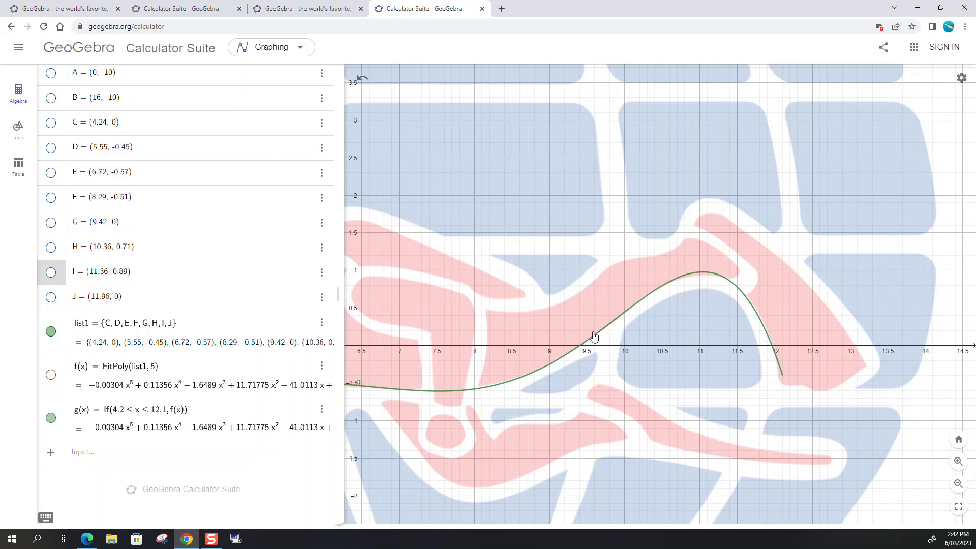
{"action": "scroll", "coordinate": [447, 395], "scroll_direction": "down", "scroll_amount": 7}
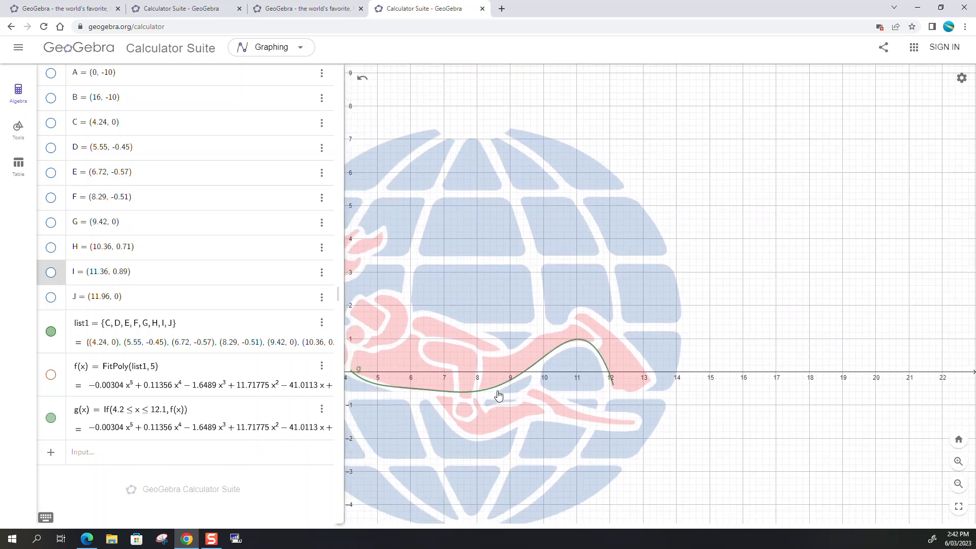
{"action": "scroll", "coordinate": [498, 395], "scroll_direction": "down", "scroll_amount": 2}
{"action": "left_click_drag", "start_coordinate": [801, 320], "coordinate": [924, 220]}
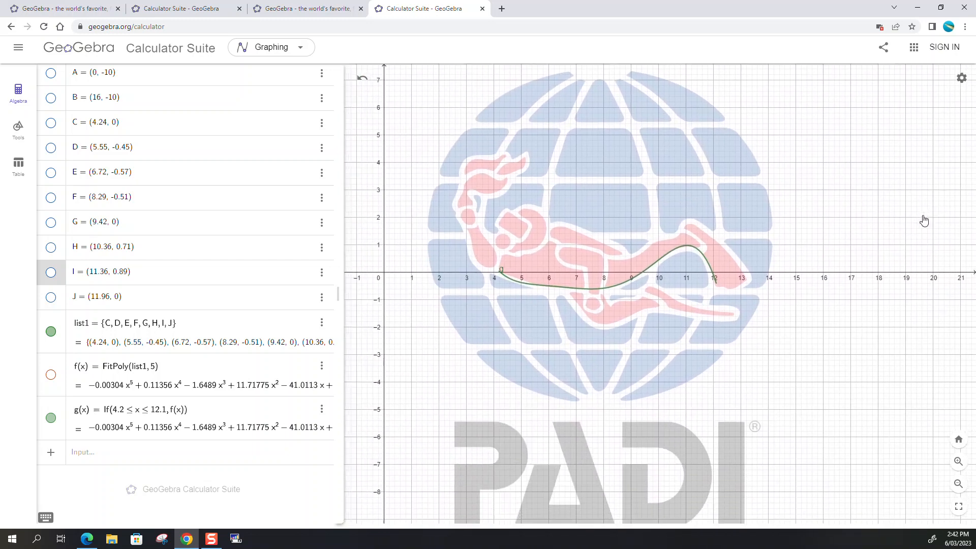
{"action": "scroll", "coordinate": [834, 244], "scroll_direction": "up", "scroll_amount": 4}
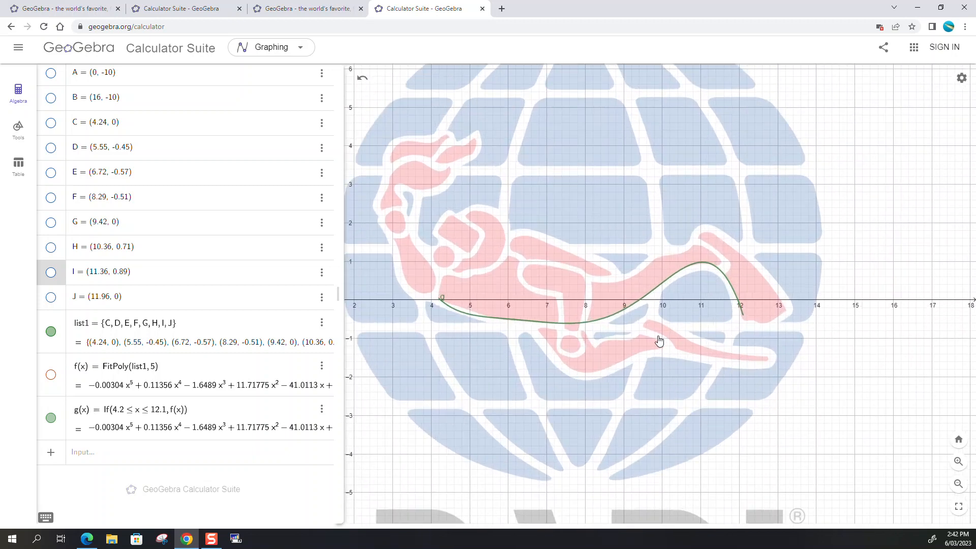
- Calculate the R-squared value of g against the points in list1 with RSquare(list1, g)
{"action": "left_click", "coordinate": [80, 457]}
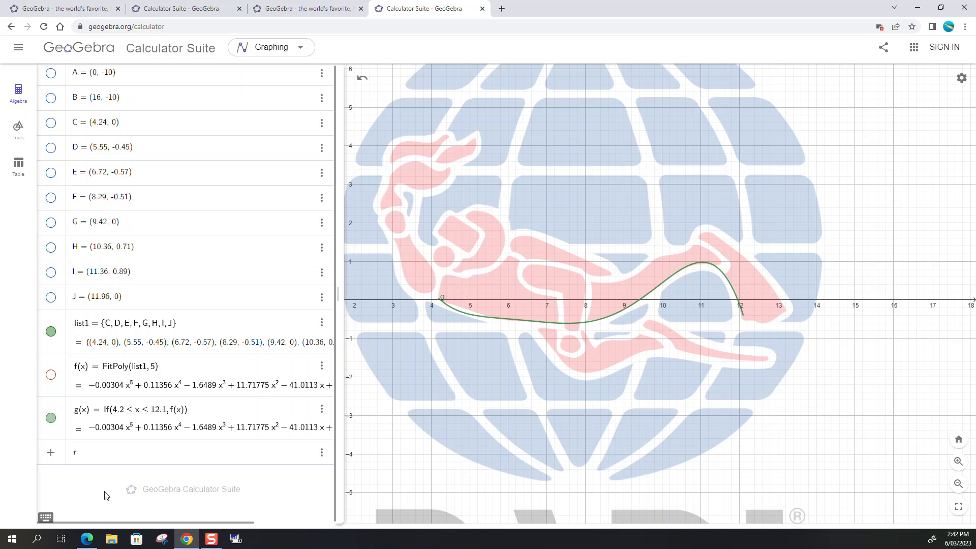
{"action": "type", "text": "quare"}
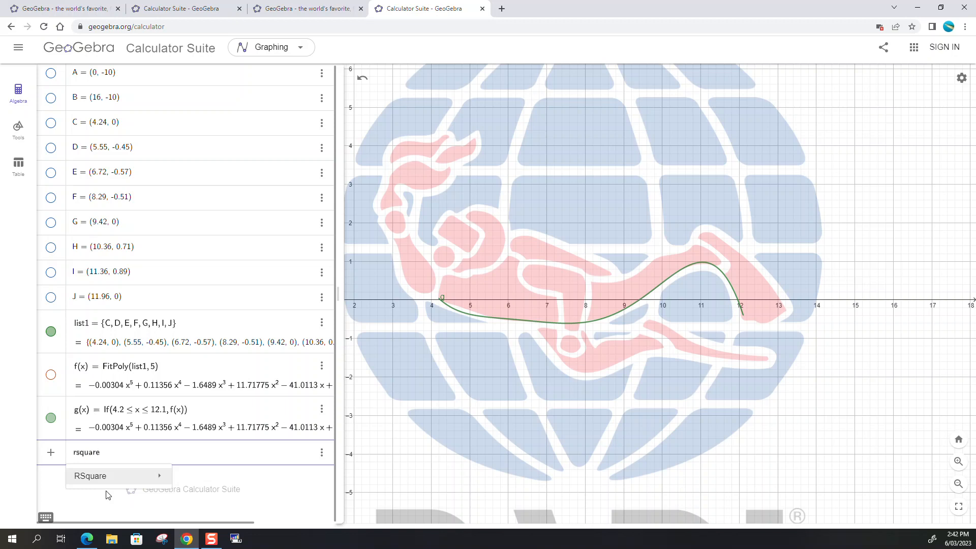
{"action": "mouse_move", "coordinate": [131, 481]}
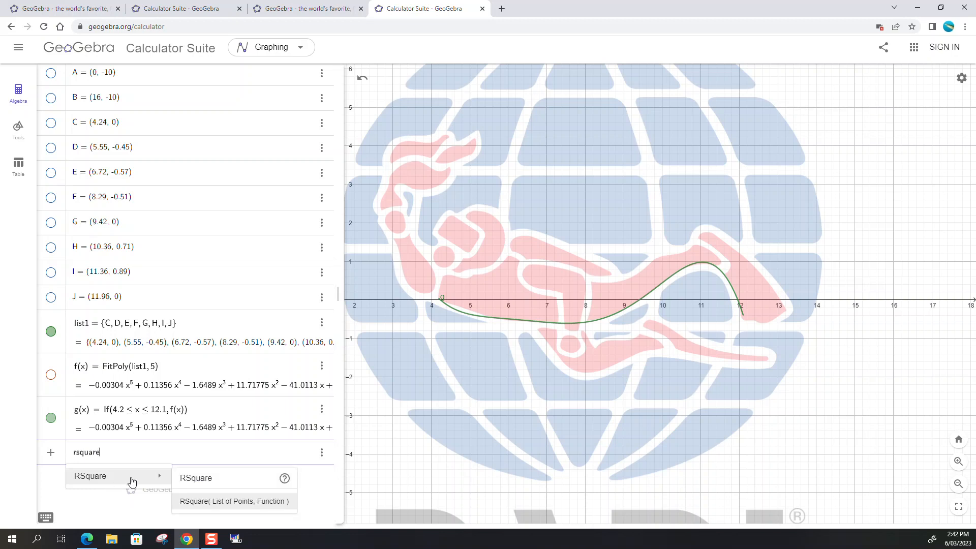
{"action": "left_click", "coordinate": [228, 503]}
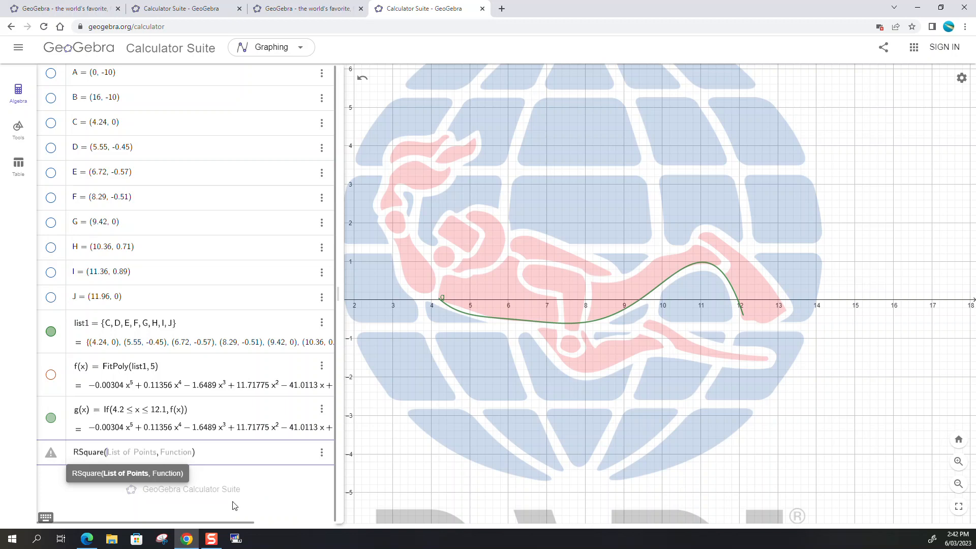
{"action": "type", "text": "list1, "}
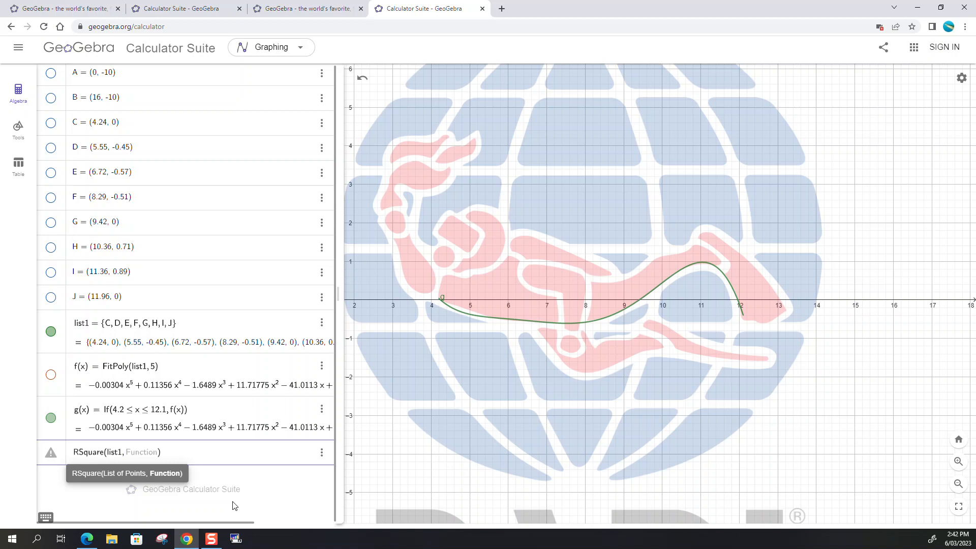
{"action": "type", "text": "g"}
{"action": "key", "text": "Return"}
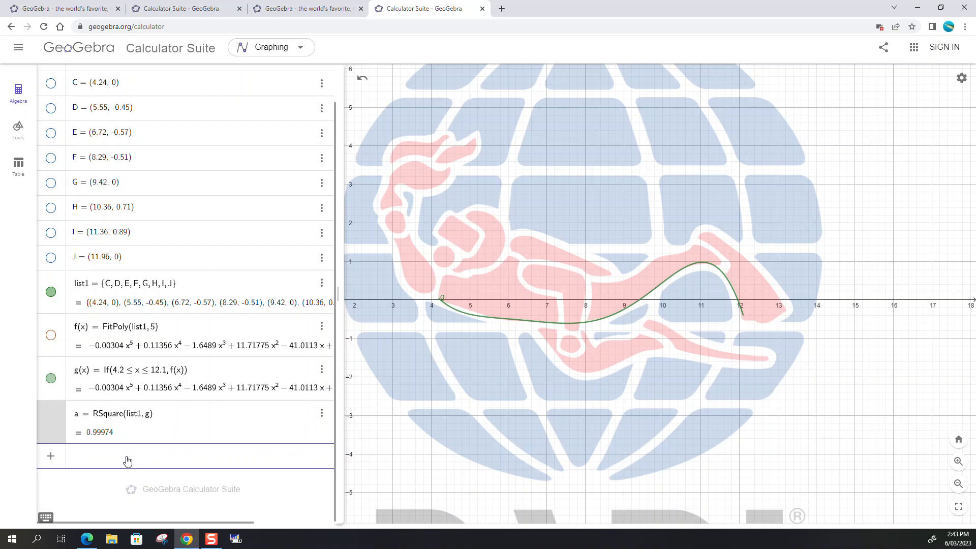
- Show points H, I and J again and inspect up close how they lie relative to curve g
{"action": "left_click", "coordinate": [51, 258]}
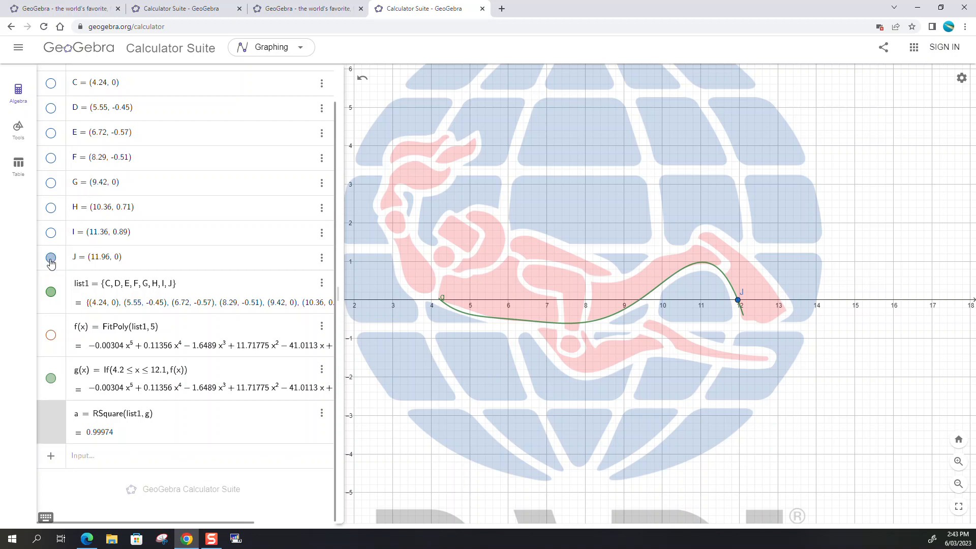
{"action": "left_click", "coordinate": [51, 207]}
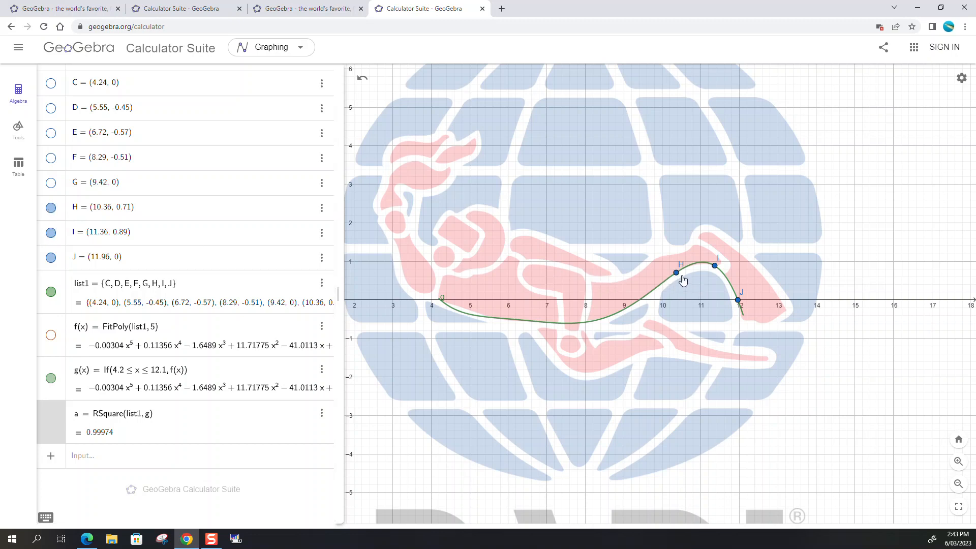
{"action": "scroll", "coordinate": [732, 284], "scroll_direction": "up", "scroll_amount": 3}
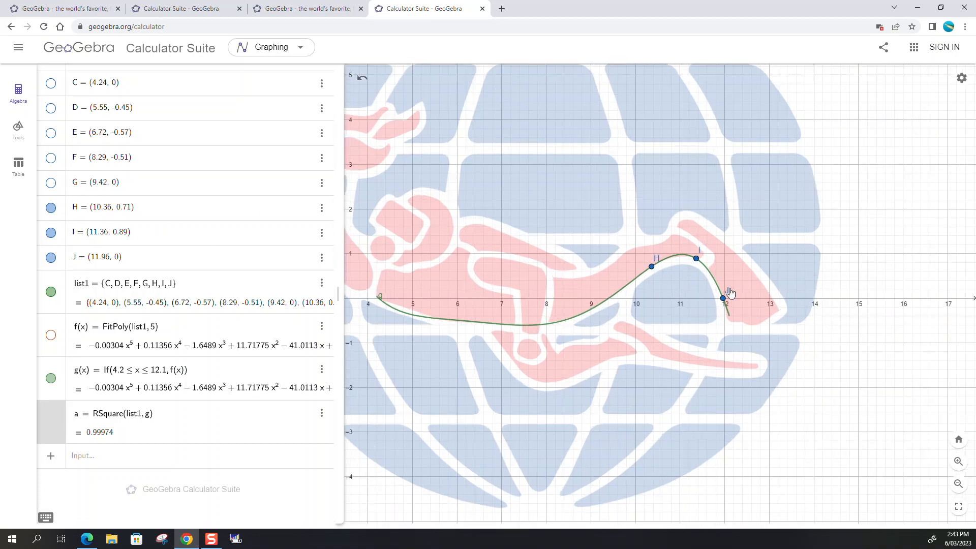
{"action": "scroll", "coordinate": [637, 255], "scroll_direction": "up", "scroll_amount": 10}
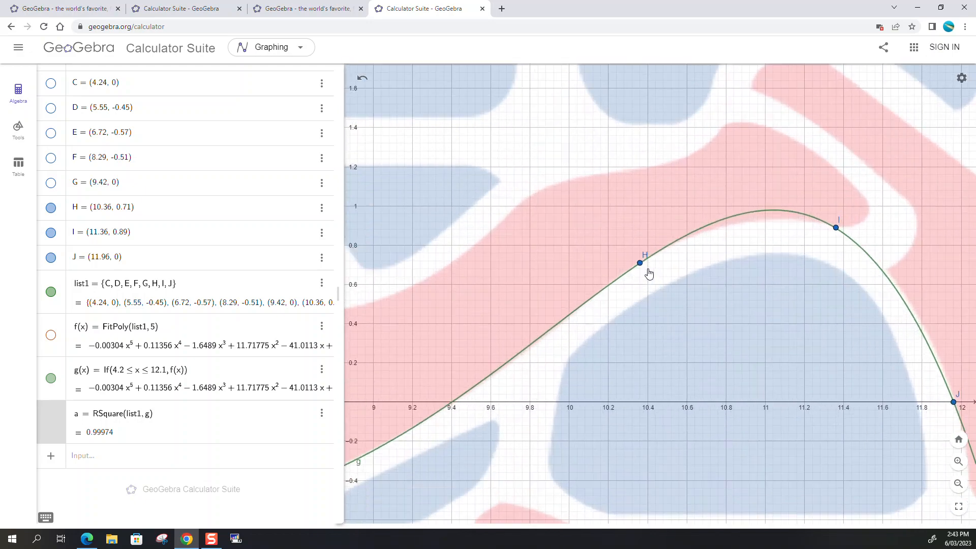
{"action": "scroll", "coordinate": [643, 266], "scroll_direction": "up", "scroll_amount": 10}
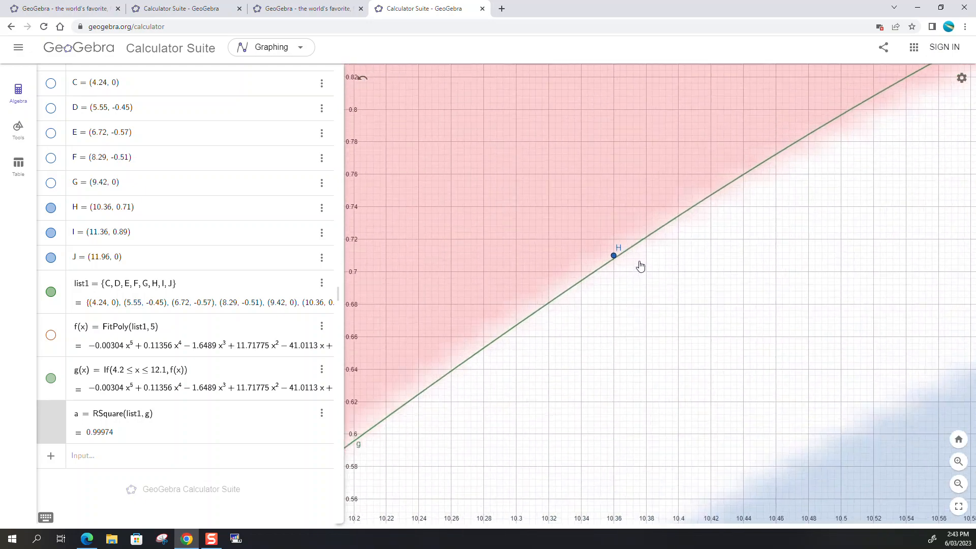
{"action": "scroll", "coordinate": [633, 265], "scroll_direction": "up", "scroll_amount": 5}
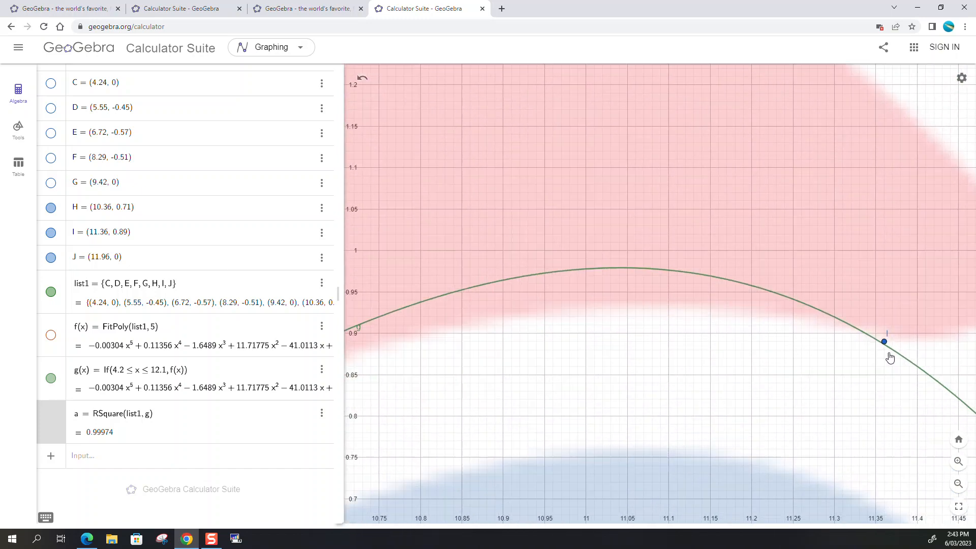
- Create a residual plot of the points in list1 against curve g with ResidualPlot(list1, g)
{"action": "scroll", "coordinate": [851, 375], "scroll_direction": "down", "scroll_amount": 10}
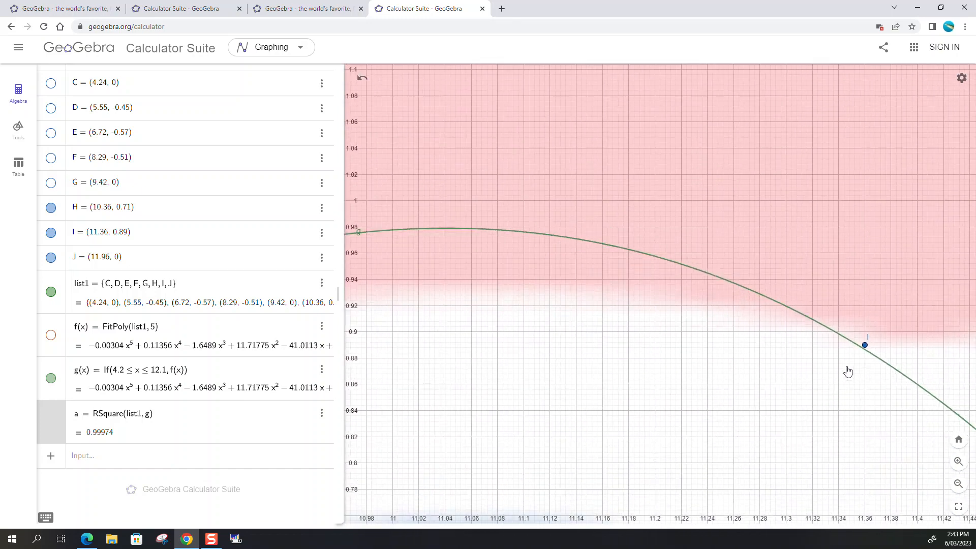
{"action": "scroll", "coordinate": [805, 401], "scroll_direction": "down", "scroll_amount": 10}
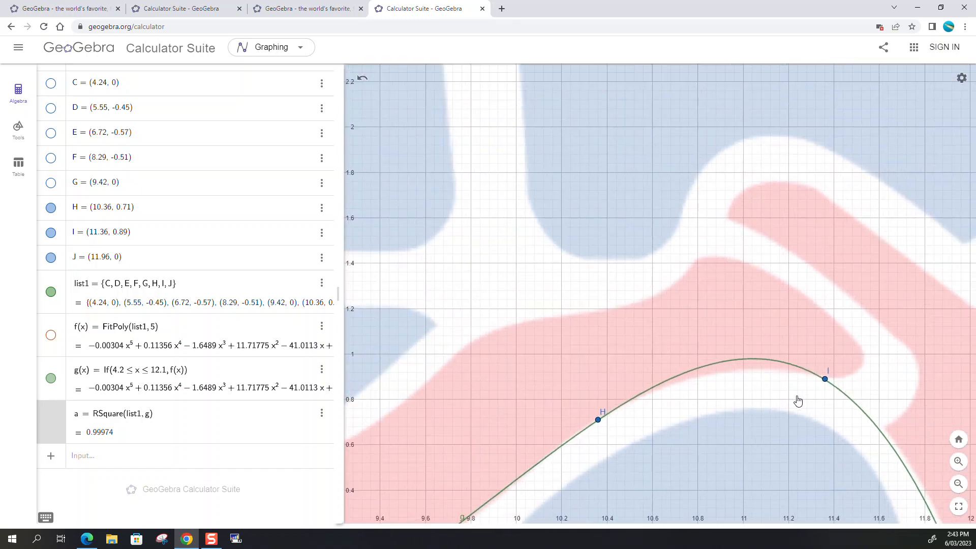
{"action": "scroll", "coordinate": [780, 405], "scroll_direction": "down", "scroll_amount": 5}
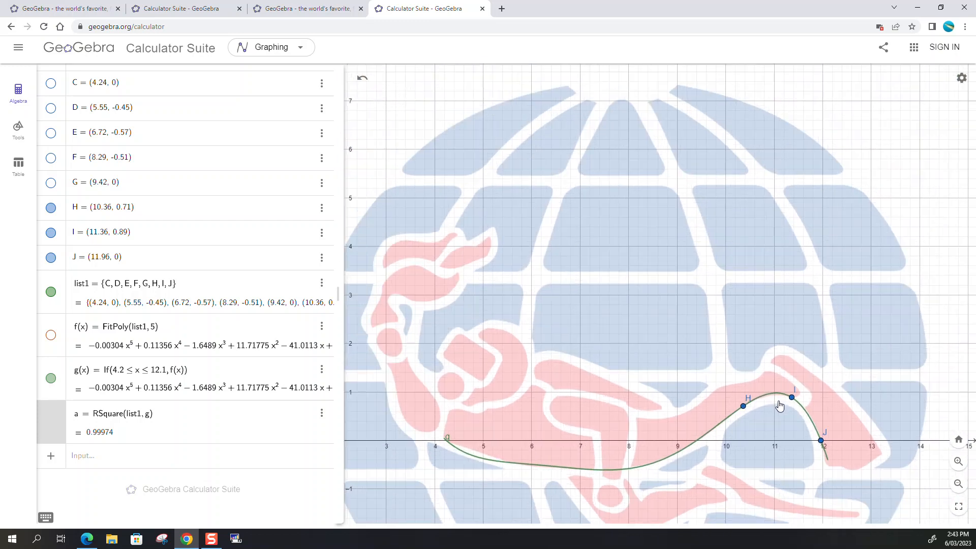
{"action": "scroll", "coordinate": [766, 436], "scroll_direction": "down", "scroll_amount": 2}
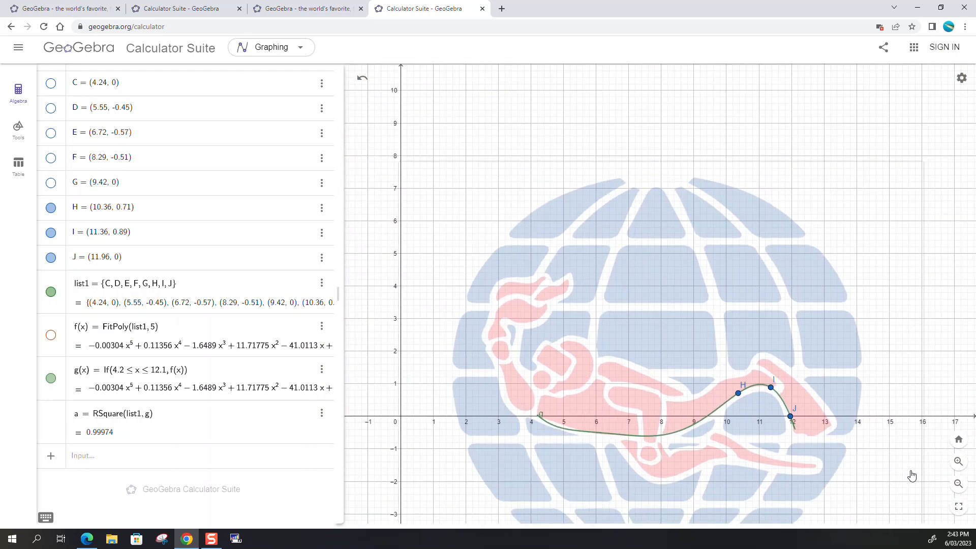
{"action": "left_click_drag", "start_coordinate": [955, 372], "coordinate": [945, 249]}
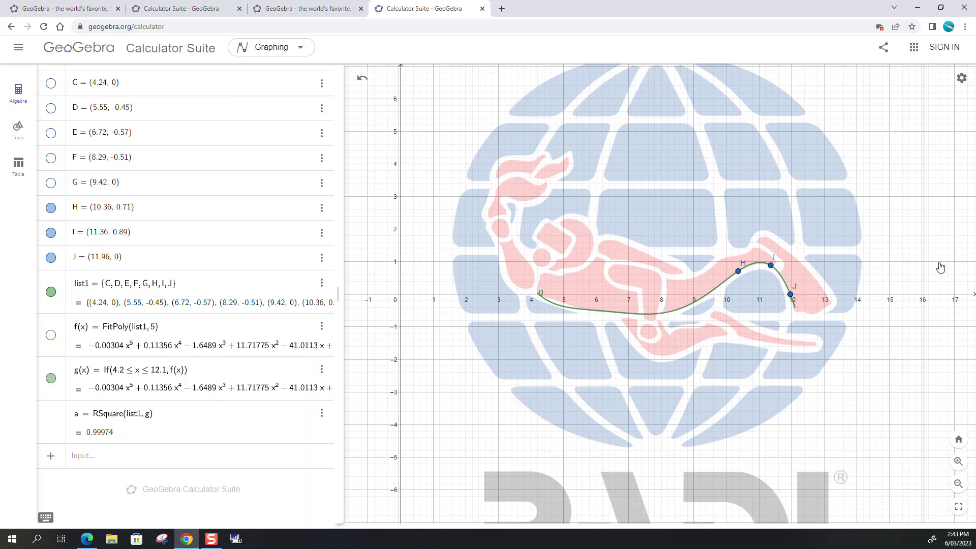
{"action": "left_click", "coordinate": [118, 460]}
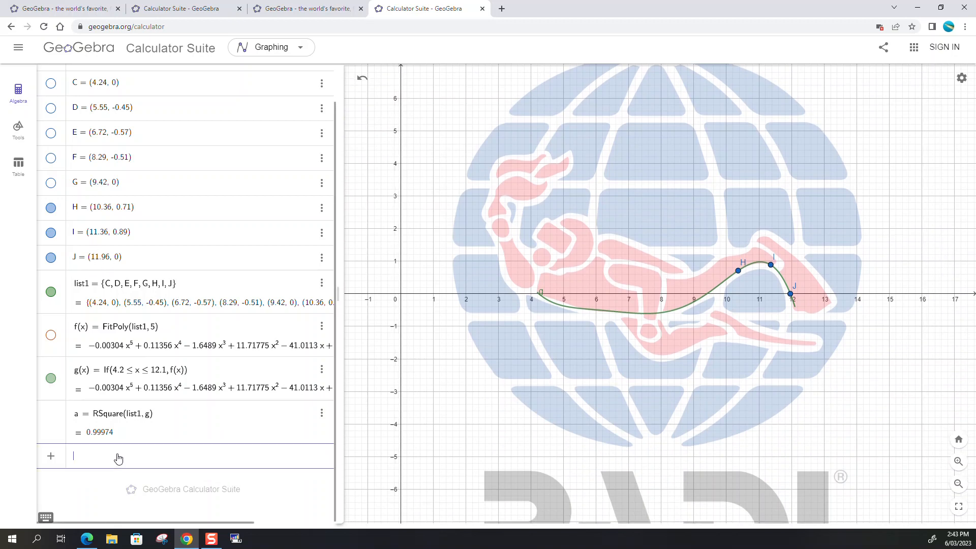
{"action": "type", "text": "residu"}
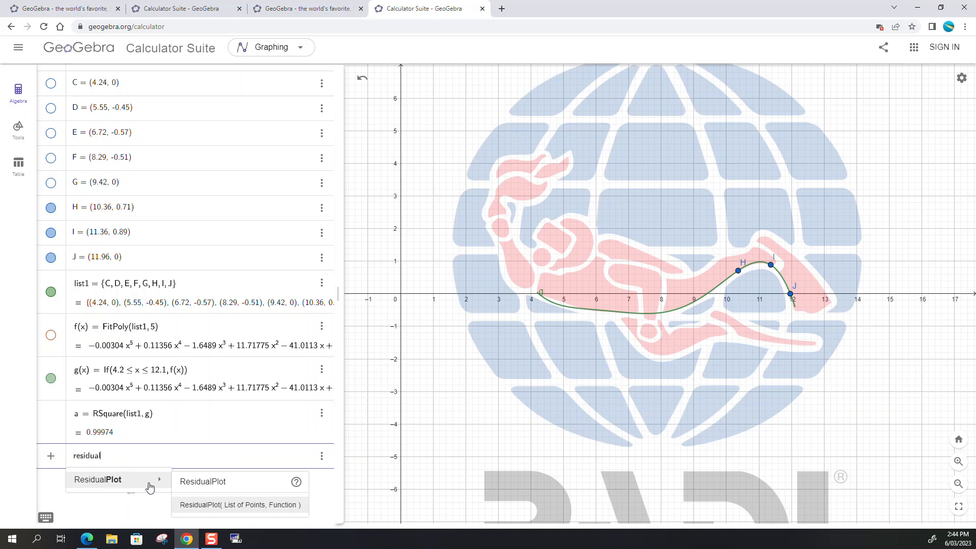
{"action": "type", "text": "al"}
{"action": "left_click", "coordinate": [246, 510]}
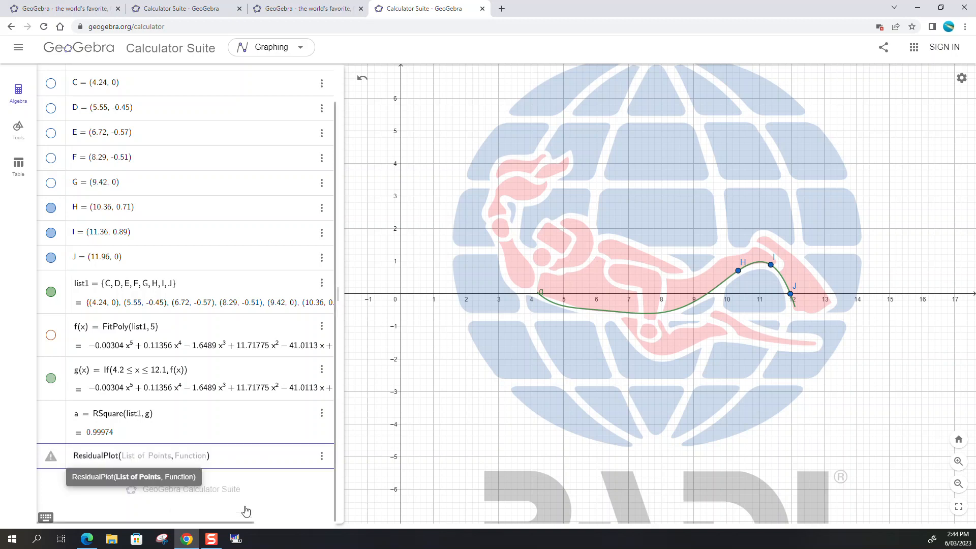
{"action": "type", "text": "list"}
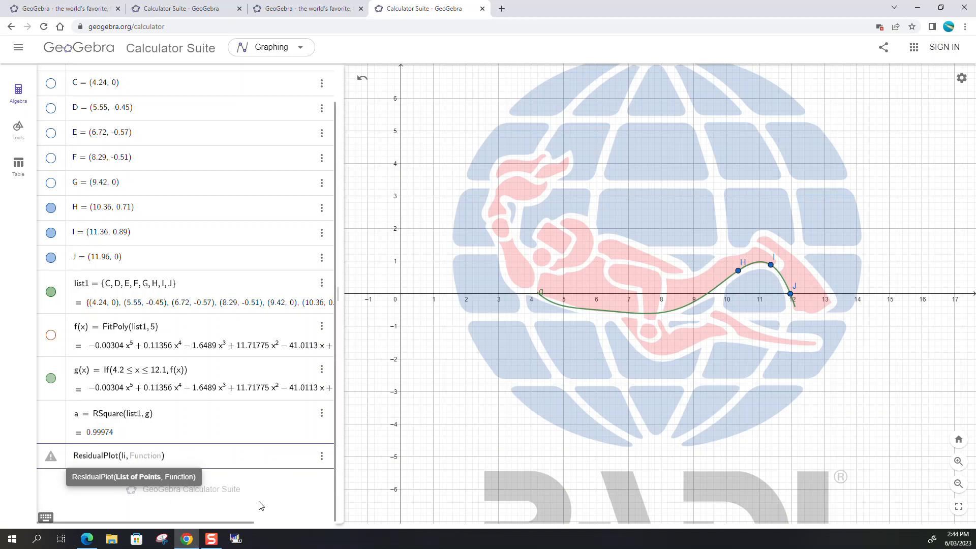
{"action": "type", "text": "1"}
{"action": "key", "text": "Tab"}
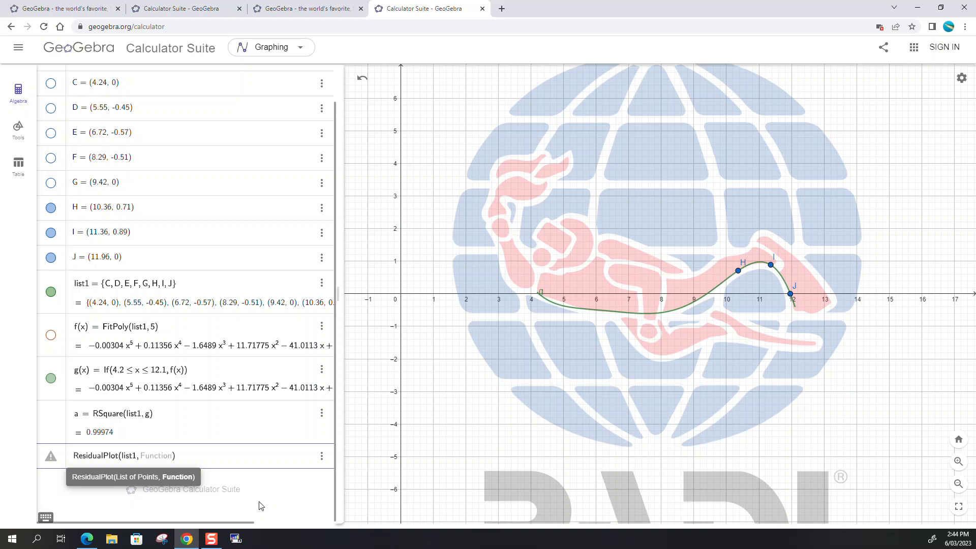
{"action": "type", "text": "g"}
{"action": "key", "text": "Return"}
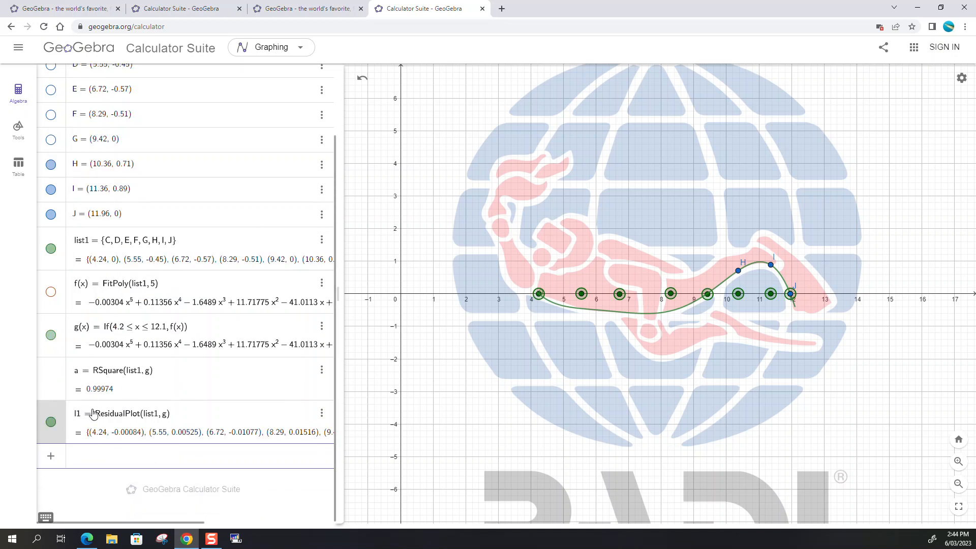
- Inspect up close how far the residual point below H lies from the x-axis, and return to the overall graph
{"action": "left_click", "coordinate": [924, 257]}
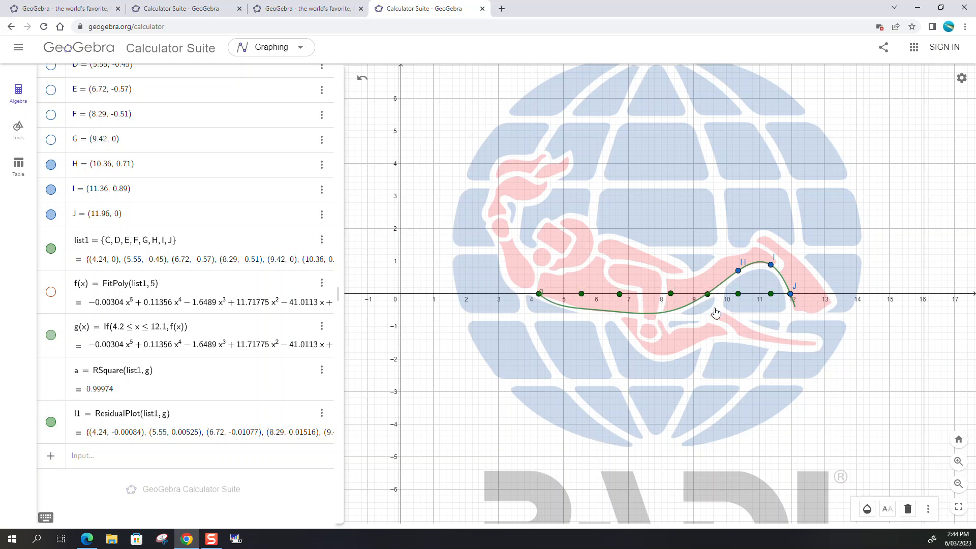
{"action": "scroll", "coordinate": [762, 273], "scroll_direction": "up", "scroll_amount": 10}
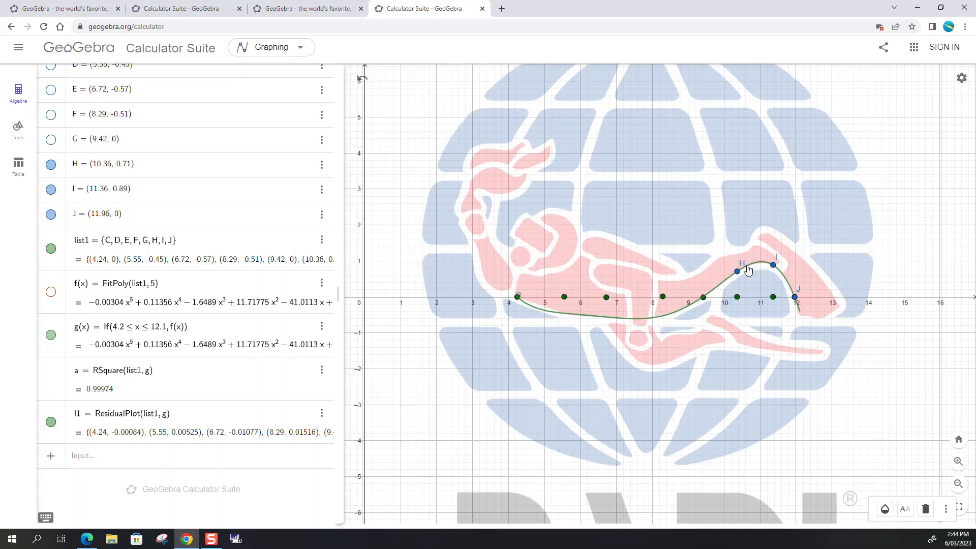
{"action": "scroll", "coordinate": [742, 277], "scroll_direction": "up", "scroll_amount": 10}
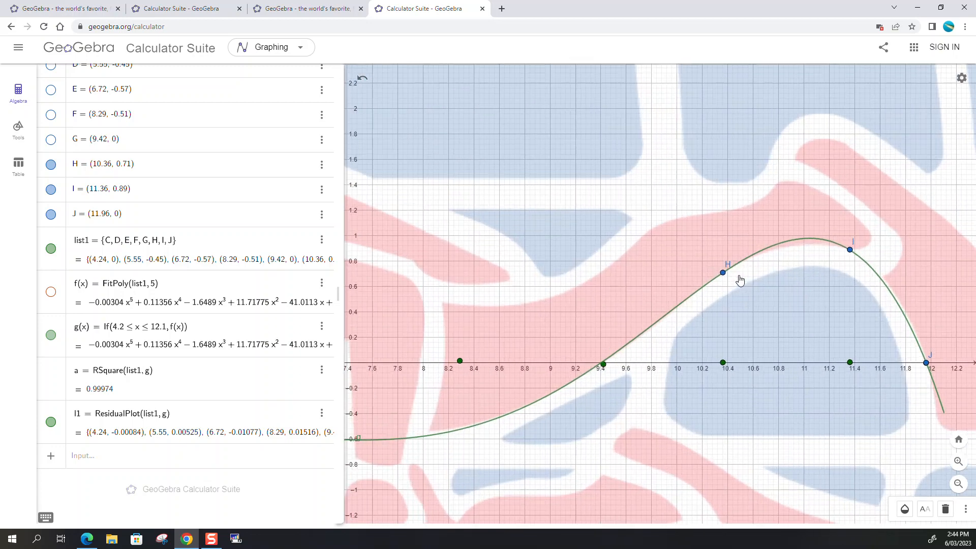
{"action": "scroll", "coordinate": [718, 282], "scroll_direction": "up", "scroll_amount": 10}
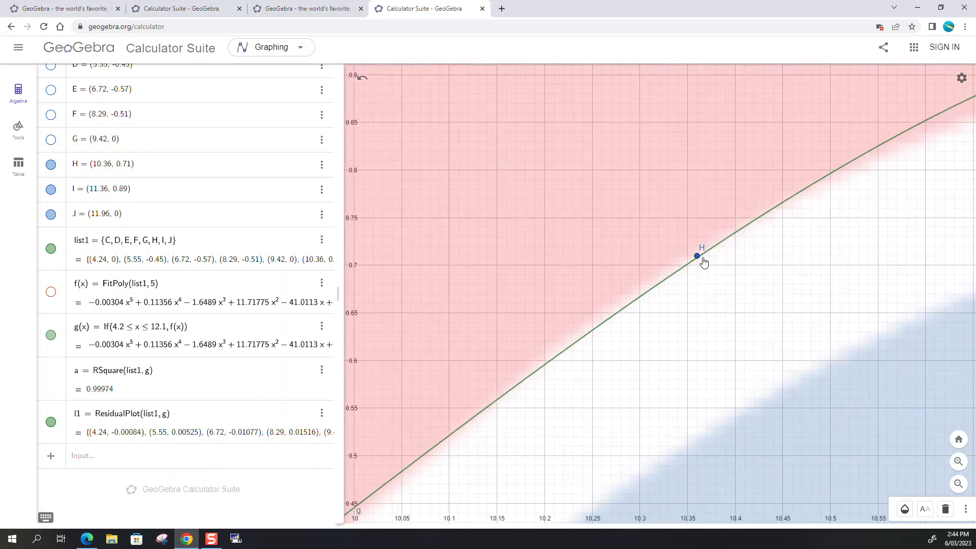
{"action": "scroll", "coordinate": [695, 257], "scroll_direction": "up", "scroll_amount": 3}
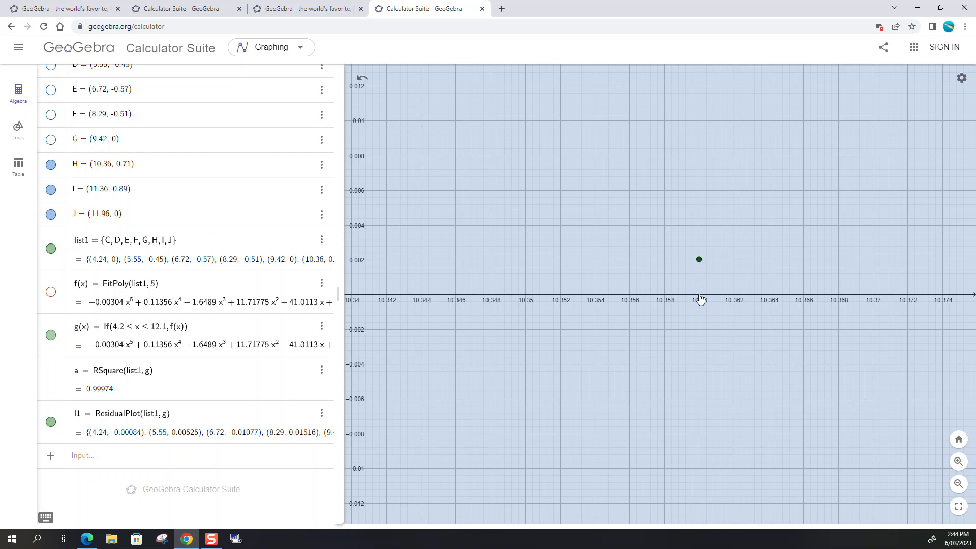
{"action": "scroll", "coordinate": [701, 300], "scroll_direction": "down", "scroll_amount": 5}
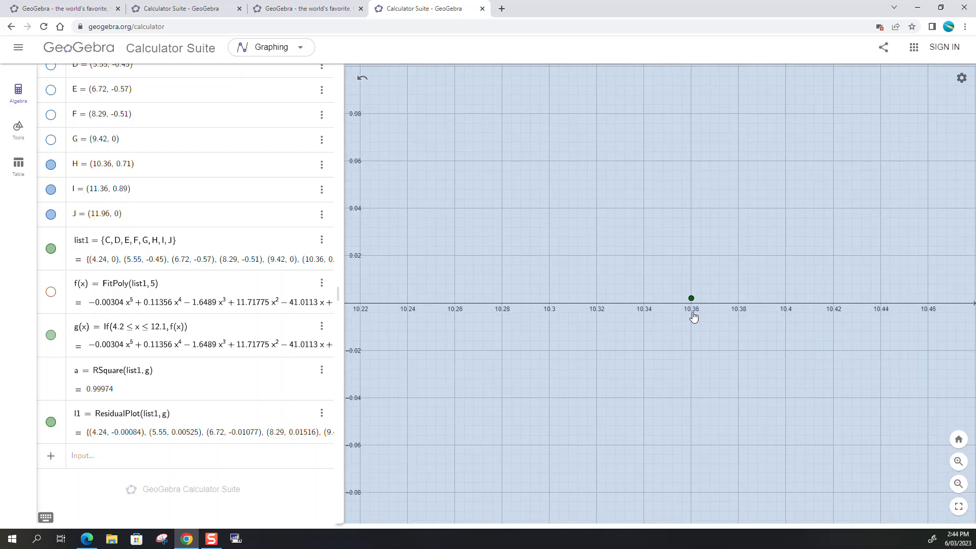
{"action": "scroll", "coordinate": [694, 316], "scroll_direction": "down", "scroll_amount": 5}
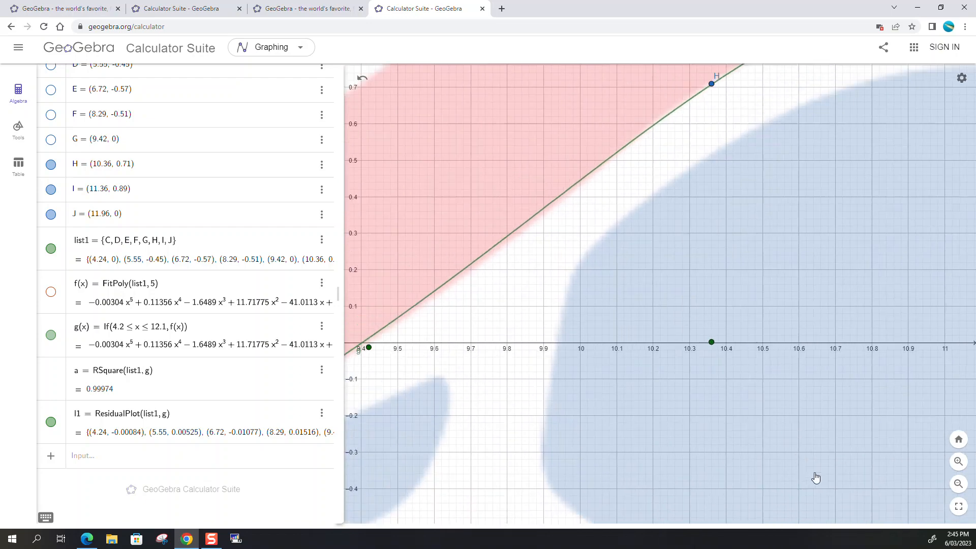
{"action": "scroll", "coordinate": [816, 478], "scroll_direction": "down", "scroll_amount": 2}
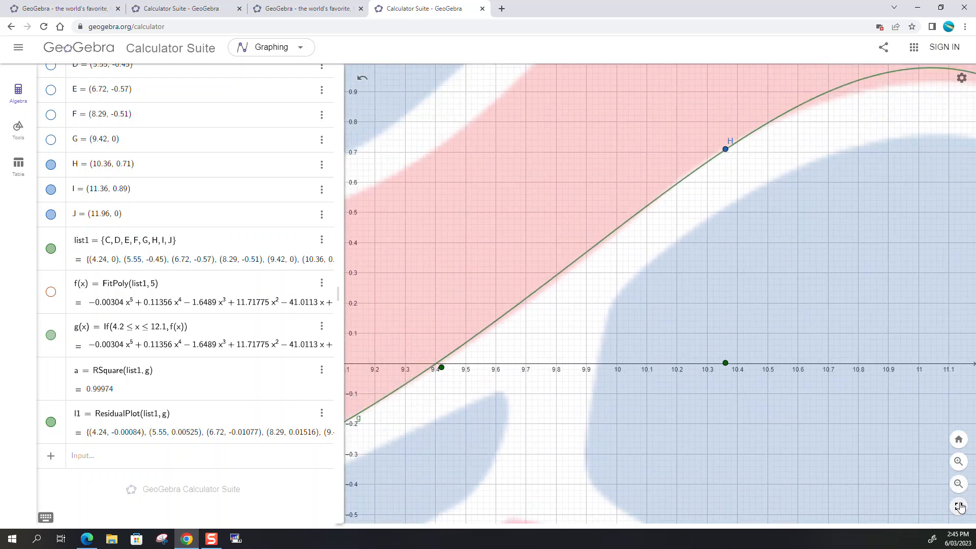
{"action": "left_click", "coordinate": [959, 483]}
{"action": "left_click", "coordinate": [959, 484]}
{"action": "left_click", "coordinate": [959, 484]}
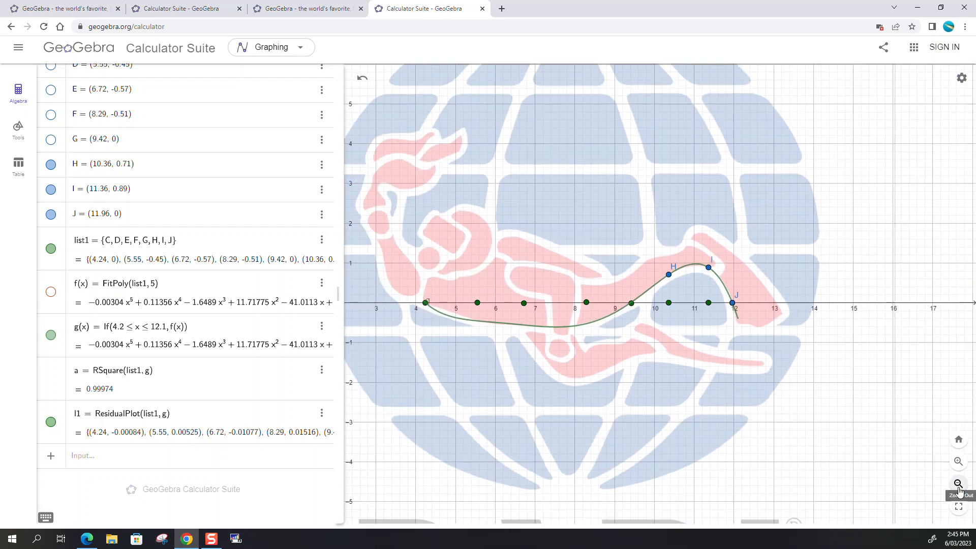
{"action": "left_click", "coordinate": [958, 483]}
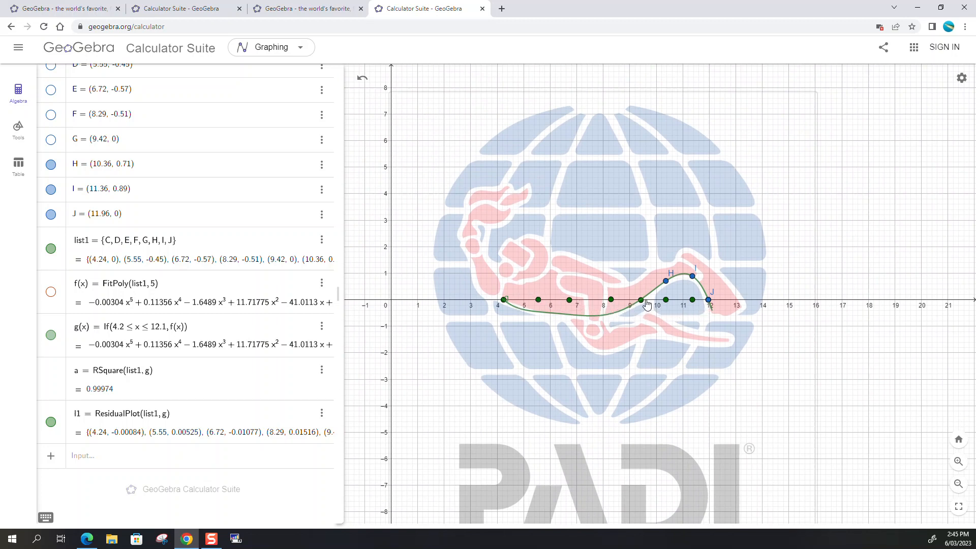
- Hide curve g and points H, I and J from the graph so only the residual points are plotted
{"action": "left_click", "coordinate": [52, 336]}
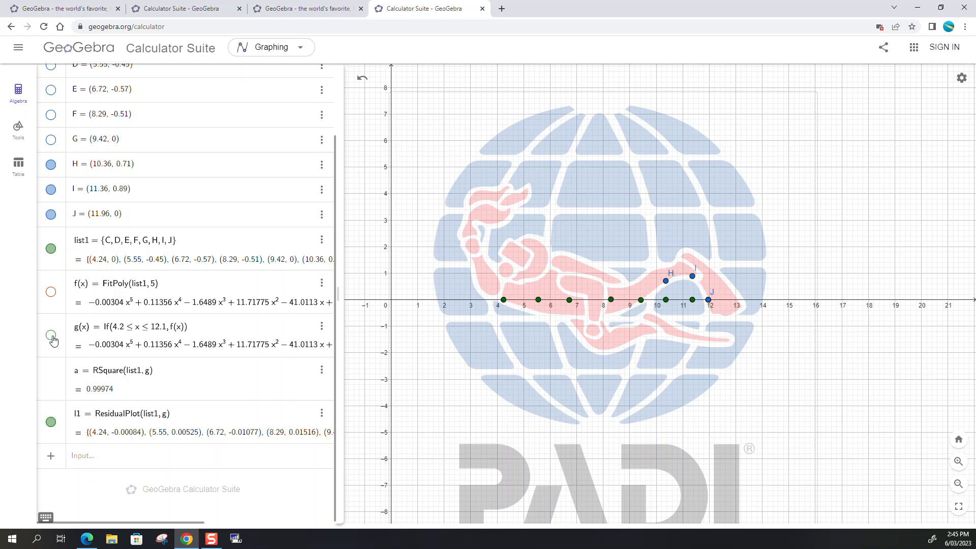
{"action": "left_click", "coordinate": [51, 214]}
{"action": "left_click", "coordinate": [51, 190]}
{"action": "left_click", "coordinate": [51, 165]}
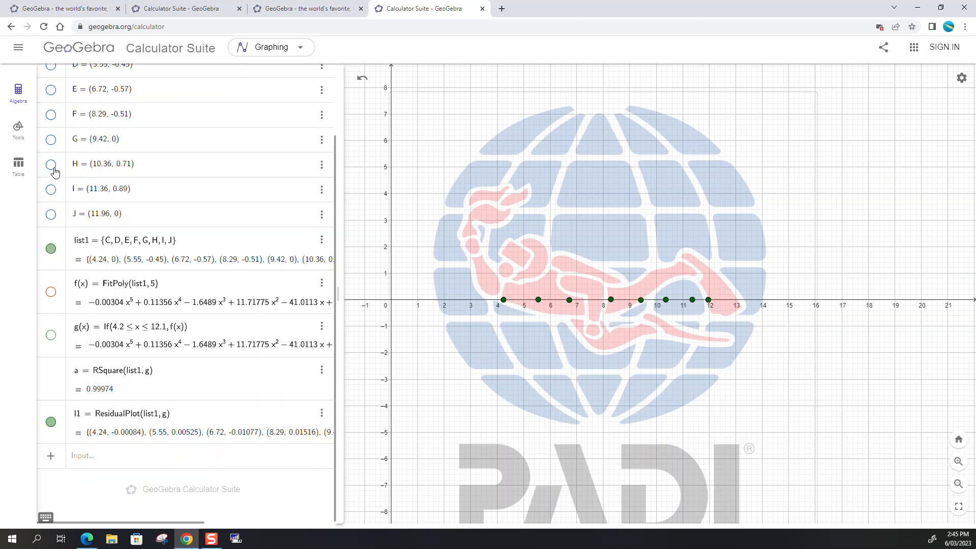
- Set the background image's opacity to 0 and stretch the y-axis so it spans about -0.1 to 0.1
{"action": "left_click", "coordinate": [708, 408]}
{"action": "left_click", "coordinate": [760, 78]}
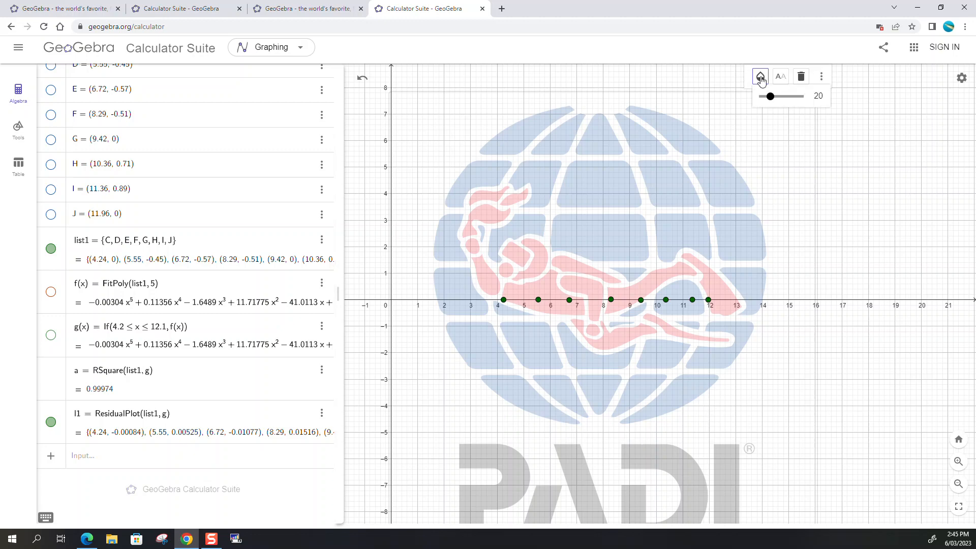
{"action": "left_click_drag", "start_coordinate": [770, 96], "coordinate": [732, 105]}
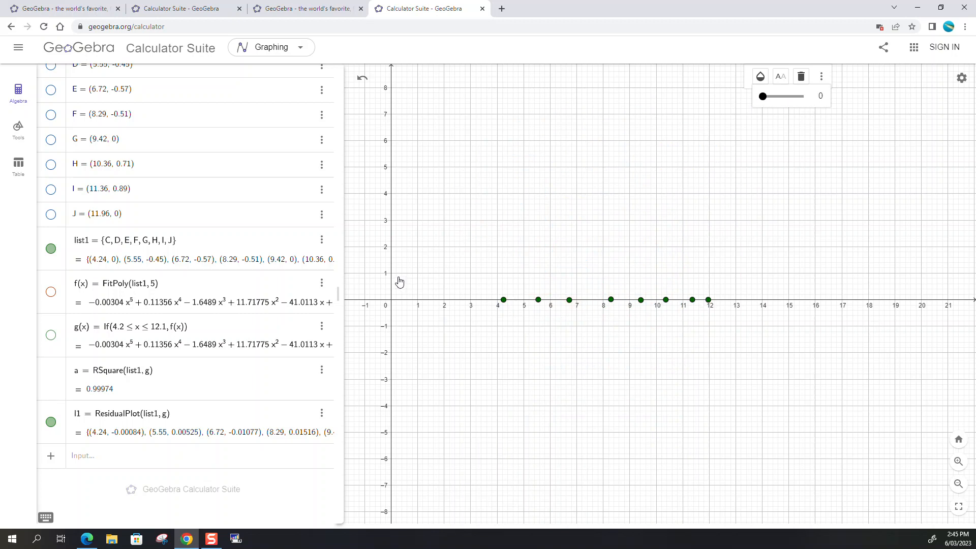
{"action": "left_click_drag", "start_coordinate": [391, 272], "coordinate": [391, 113]}
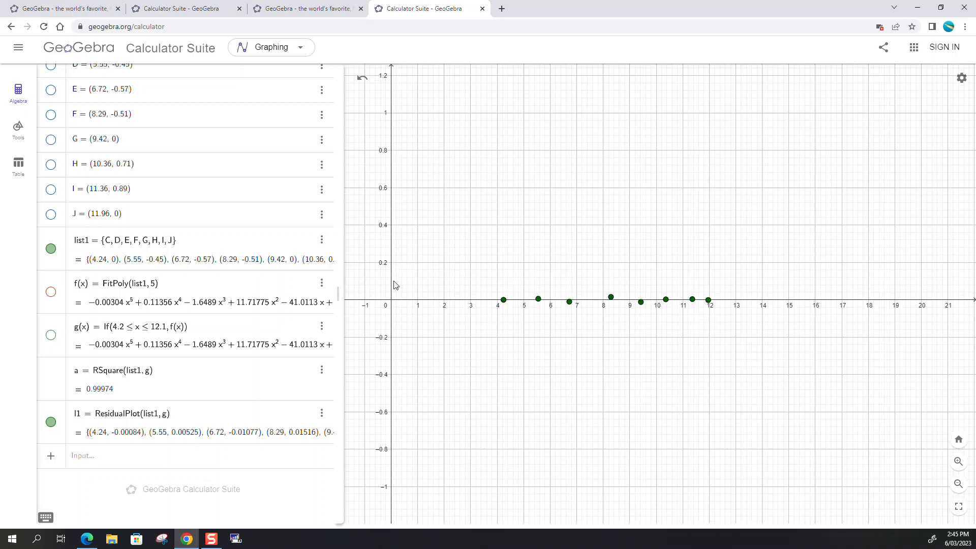
{"action": "left_click_drag", "start_coordinate": [390, 280], "coordinate": [392, 92]}
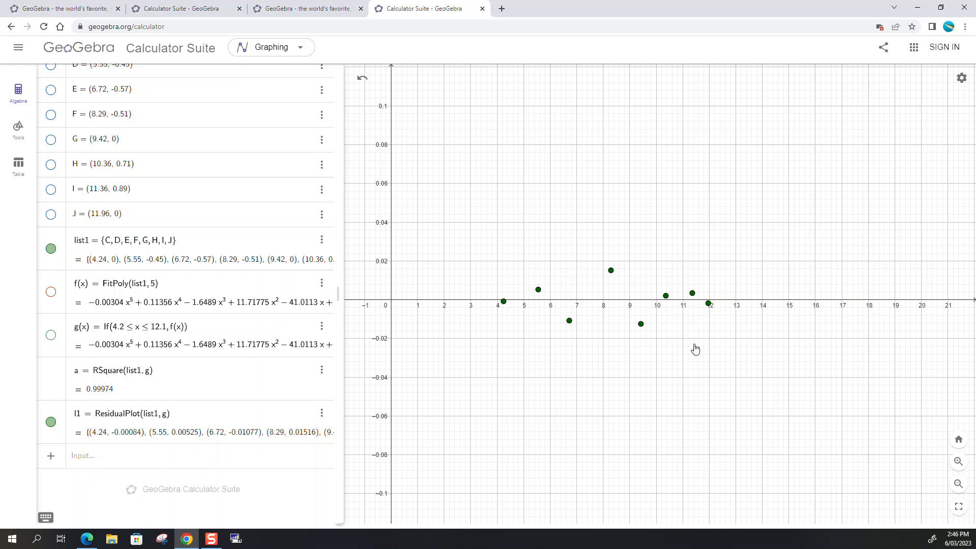
- Change the degree of the fitted polynomial f to 6 with FitPoly(list1, 6)
{"action": "left_click", "coordinate": [155, 288]}
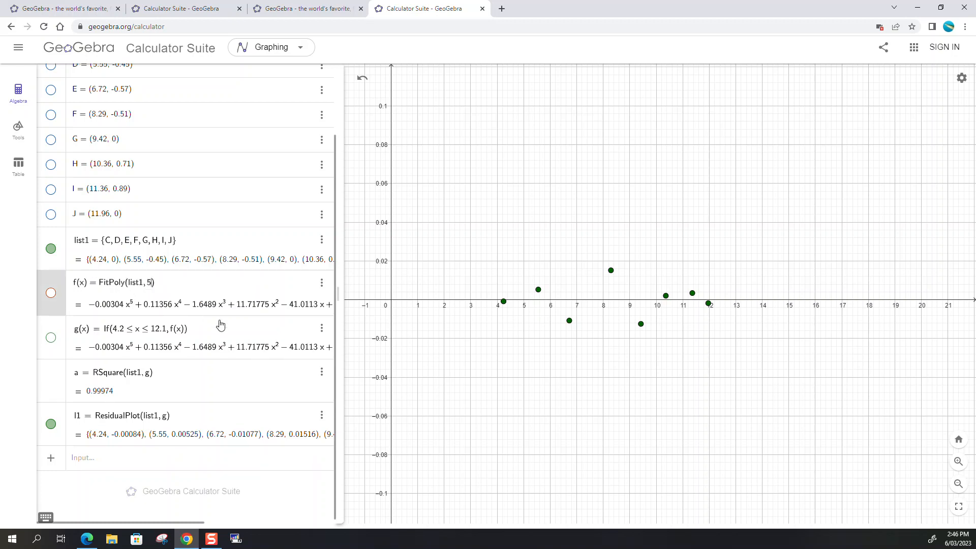
{"action": "key", "text": "BackSpace"}
{"action": "type", "text": "6"}
{"action": "key", "text": "Return"}
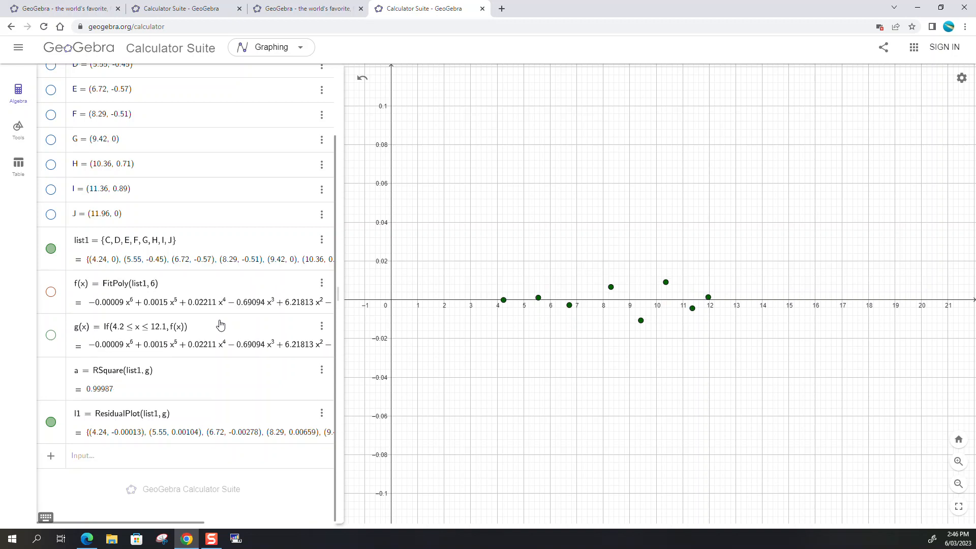
- Change the degree of the fitted polynomial f to 7 with FitPoly(list1, 7)
{"action": "left_click", "coordinate": [154, 293]}
{"action": "key", "text": "BackSpace"}
{"action": "type", "text": "7"}
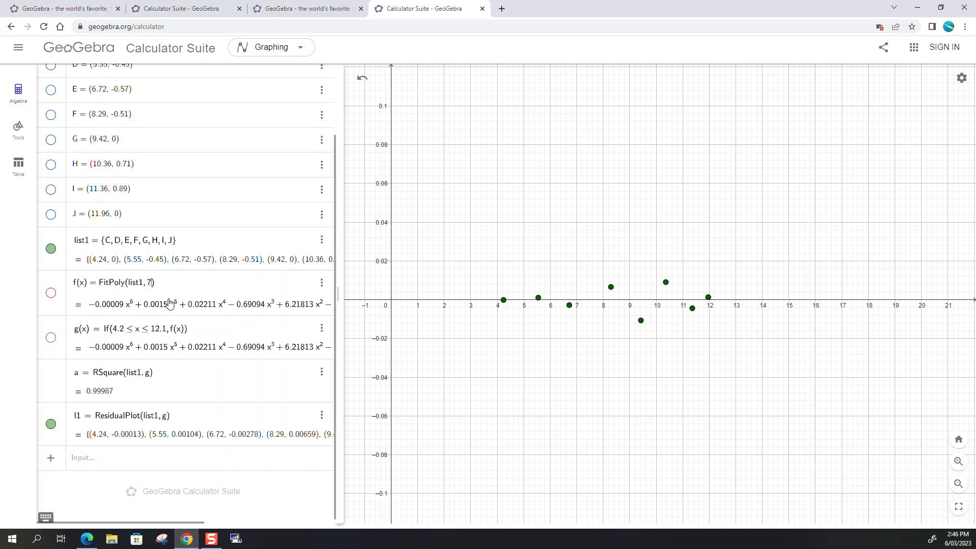
{"action": "key", "text": "Return"}
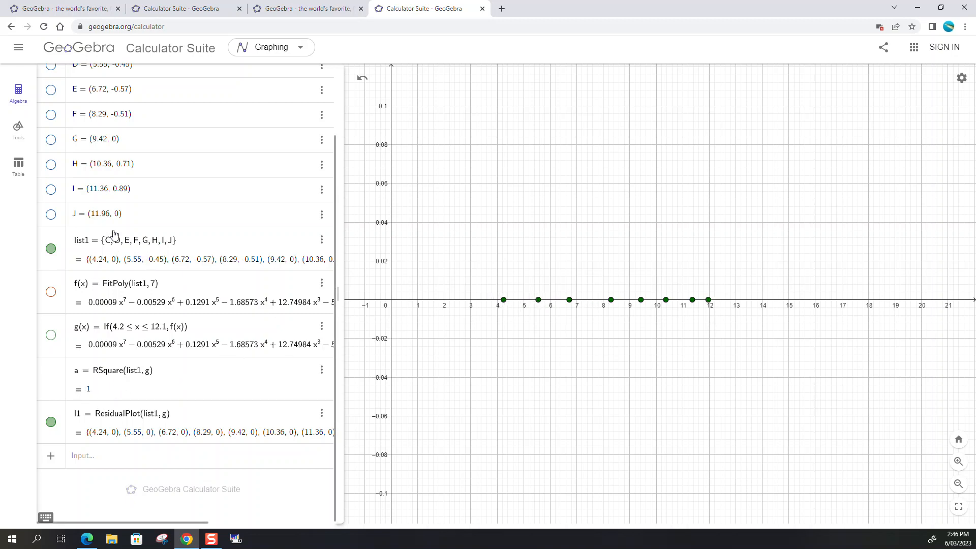
- Show curve g over the background image at opacity 25, with the y-axis rescaled to about -1.2 to 1.2
{"action": "left_click", "coordinate": [51, 336]}
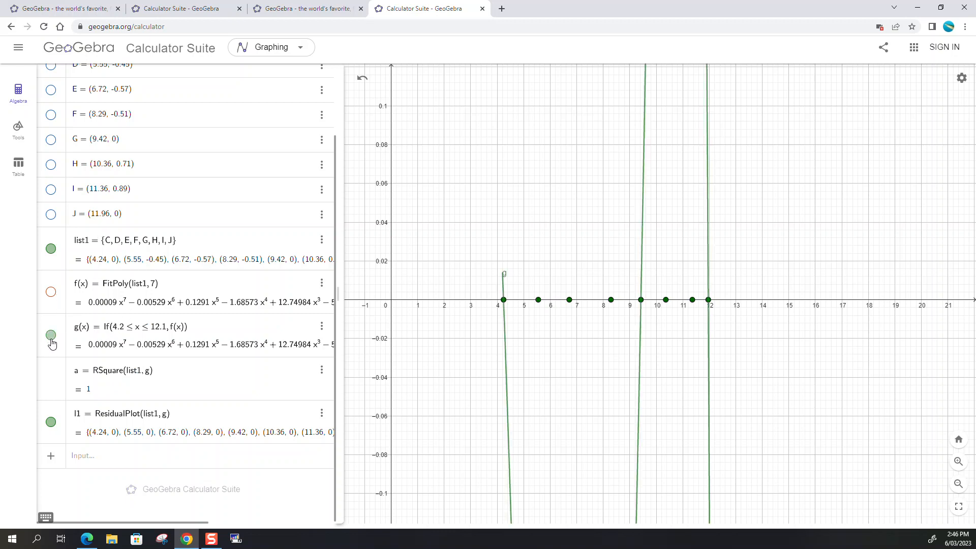
{"action": "left_click", "coordinate": [591, 238]}
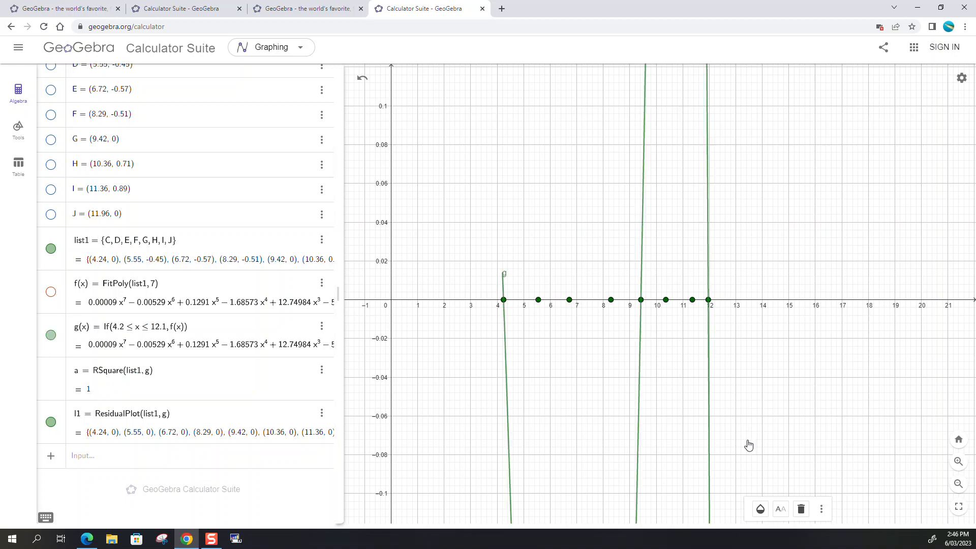
{"action": "left_click", "coordinate": [760, 509]}
{"action": "mouse_move", "coordinate": [764, 524]}
{"action": "left_mouse_down"}
{"action": "mouse_move", "coordinate": [781, 526]}
{"action": "mouse_move", "coordinate": [773, 526]}
{"action": "left_mouse_up"}
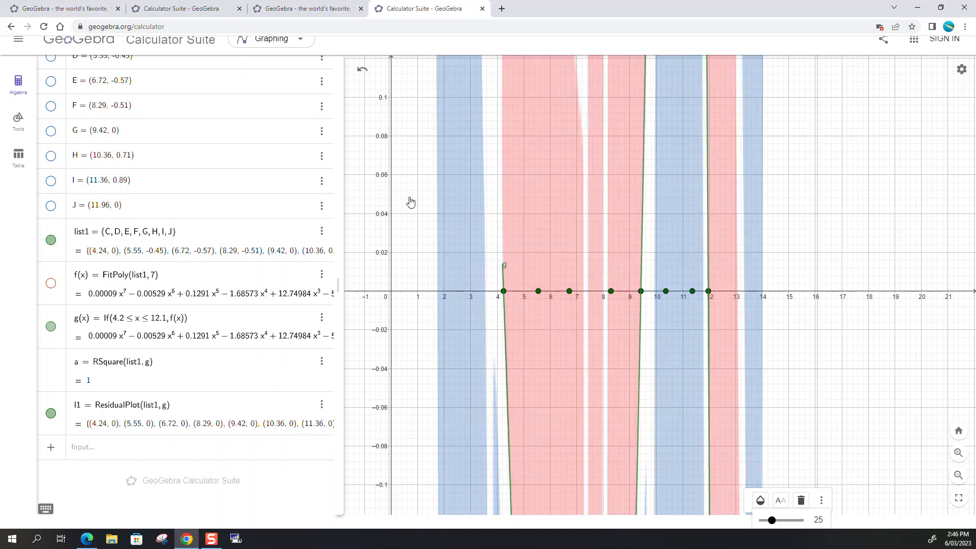
{"action": "left_click_drag", "start_coordinate": [391, 105], "coordinate": [400, 283]}
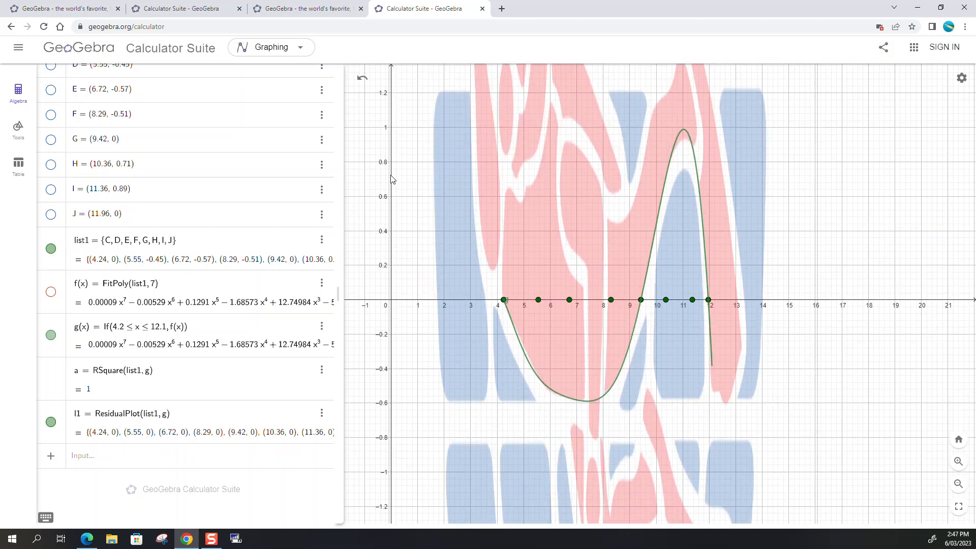
- Restore the graph's xAxis : yAxis ratio to 1 : 1 and inspect curve g against the diver's outline in the logo
{"action": "left_click_drag", "start_coordinate": [391, 180], "coordinate": [391, 217]}
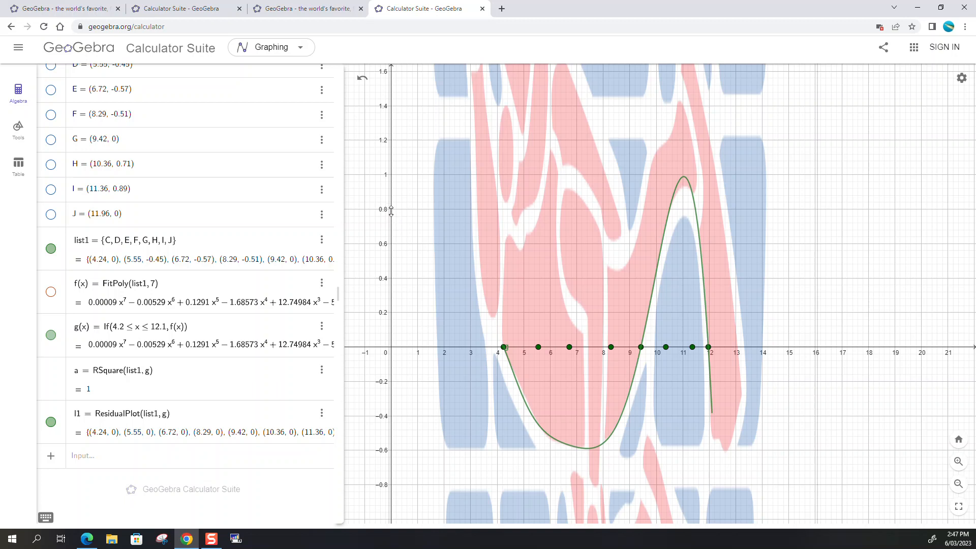
{"action": "left_click_drag", "start_coordinate": [391, 210], "coordinate": [402, 320]}
{"action": "left_click_drag", "start_coordinate": [402, 319], "coordinate": [405, 324]}
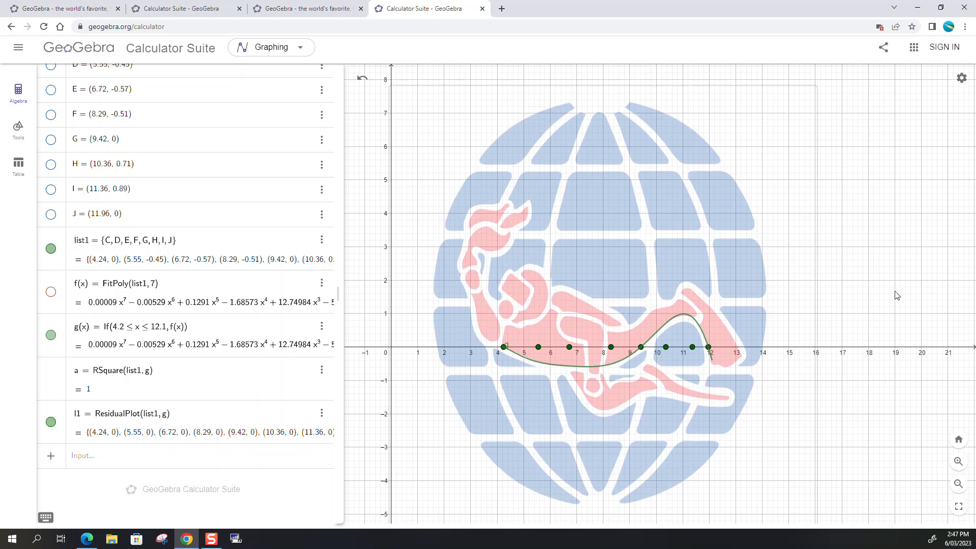
{"action": "right_click", "coordinate": [879, 197]}
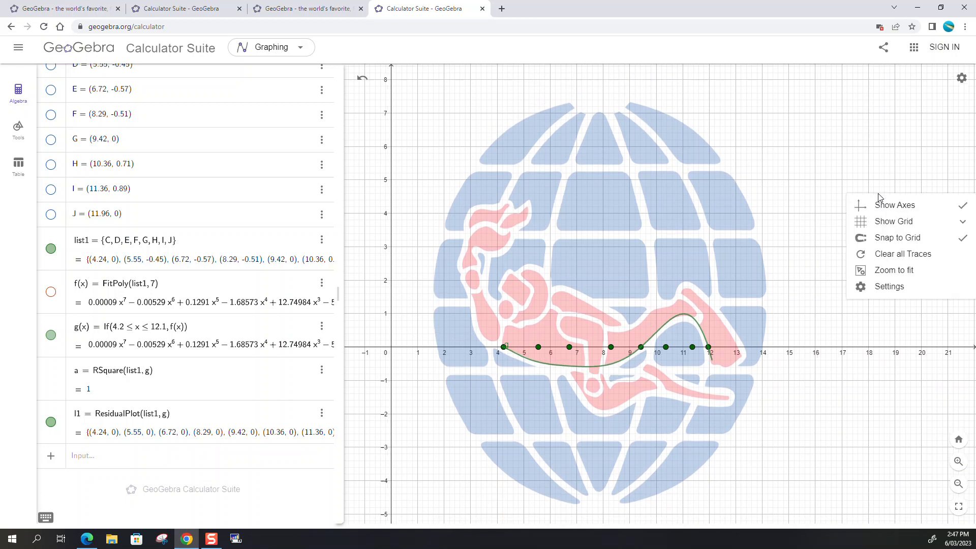
{"action": "left_click", "coordinate": [890, 286]}
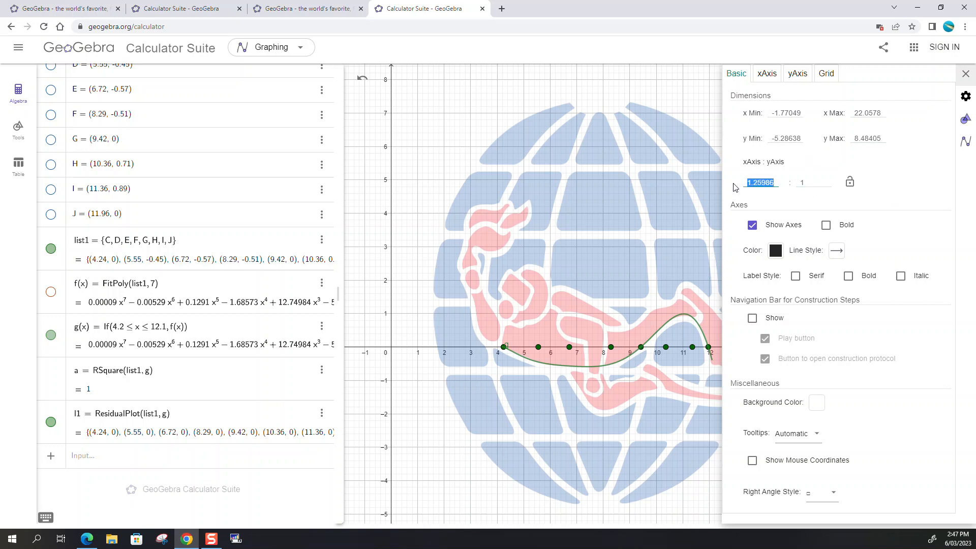
{"action": "type", "text": "1"}
{"action": "key", "text": "Return"}
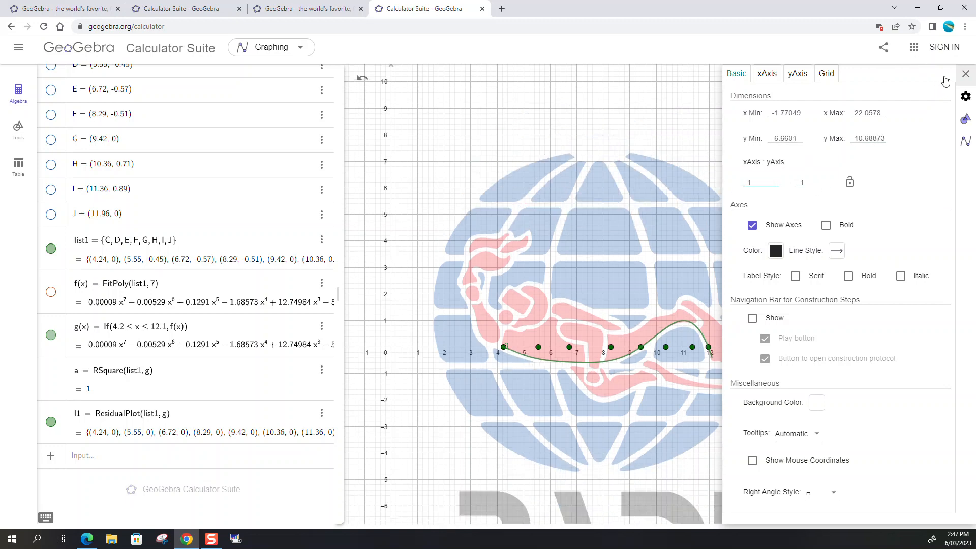
{"action": "left_click", "coordinate": [965, 74]}
{"action": "scroll", "coordinate": [811, 357], "scroll_direction": "up", "scroll_amount": 2}
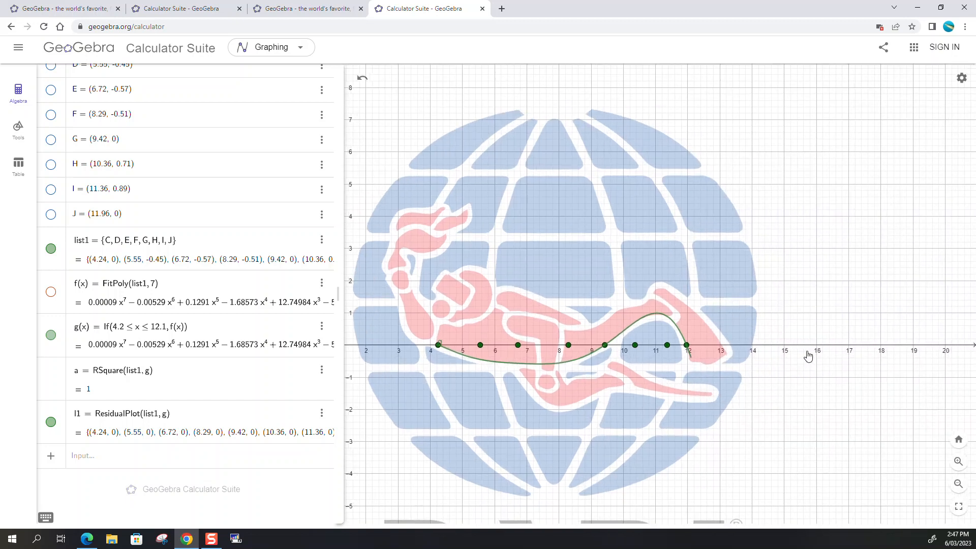
{"action": "scroll", "coordinate": [808, 356], "scroll_direction": "up", "scroll_amount": 2}
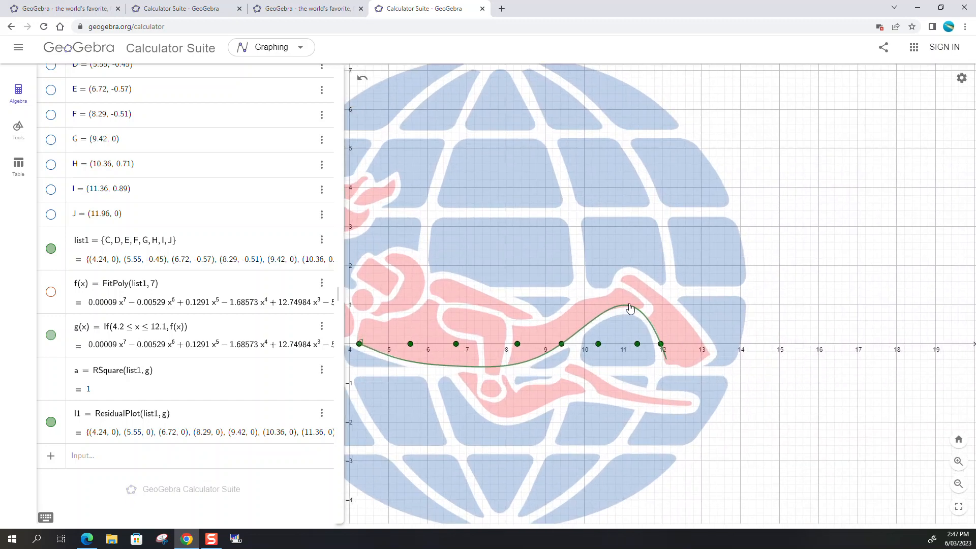
{"action": "left_click_drag", "start_coordinate": [868, 263], "coordinate": [959, 190]}
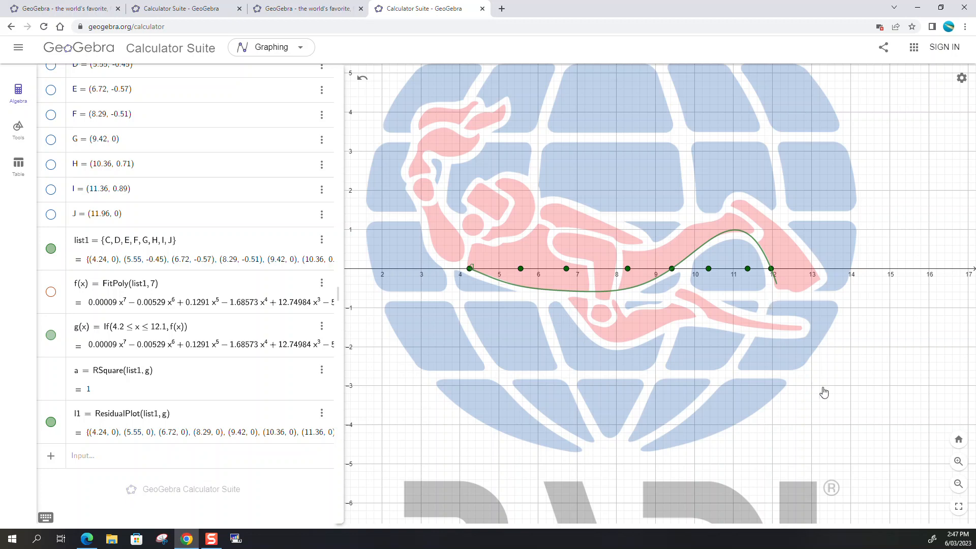
{"action": "scroll", "coordinate": [688, 364], "scroll_direction": "down", "scroll_amount": 6}
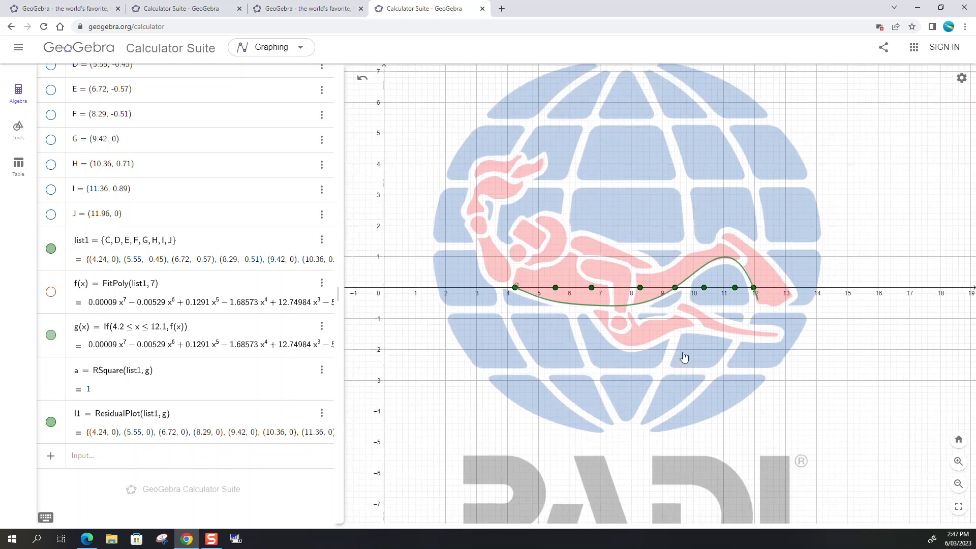